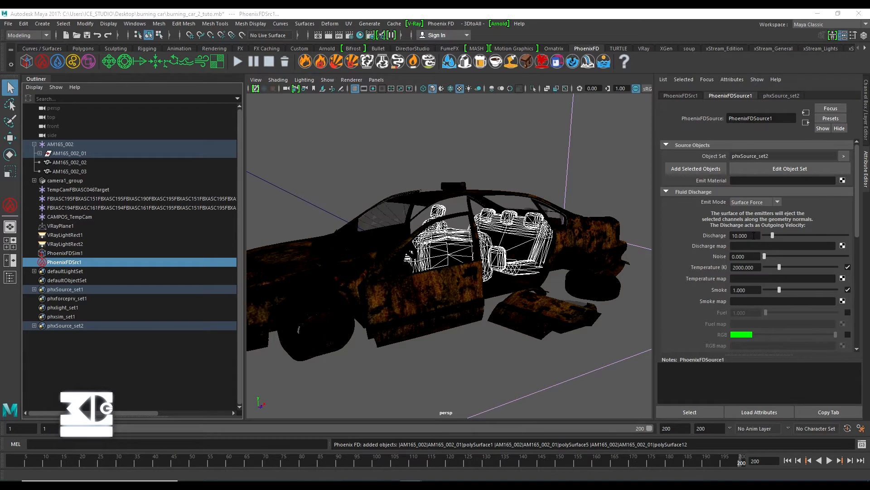
- Set the fire source PhoenixFDSrc1's discharge to 40 and its noise to 0.4
double_click(736, 236)
type("40")
key("Return")
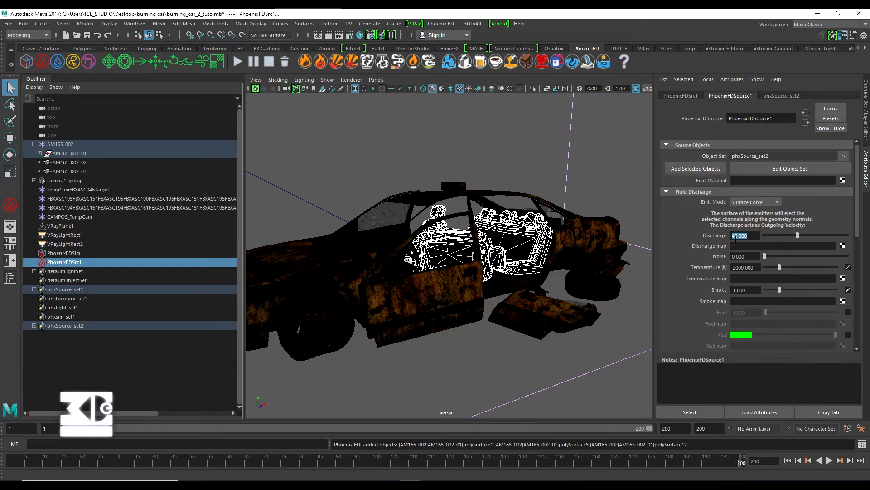
left_click(174, 360)
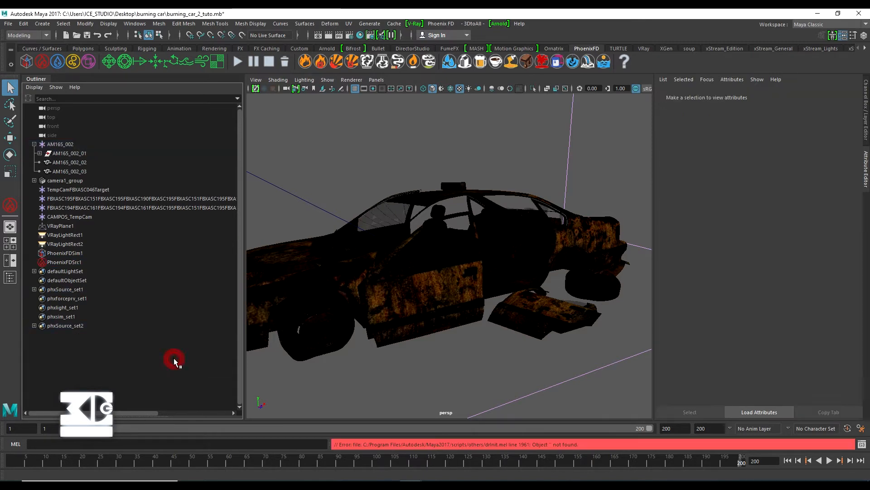
left_click(73, 262)
double_click(739, 256)
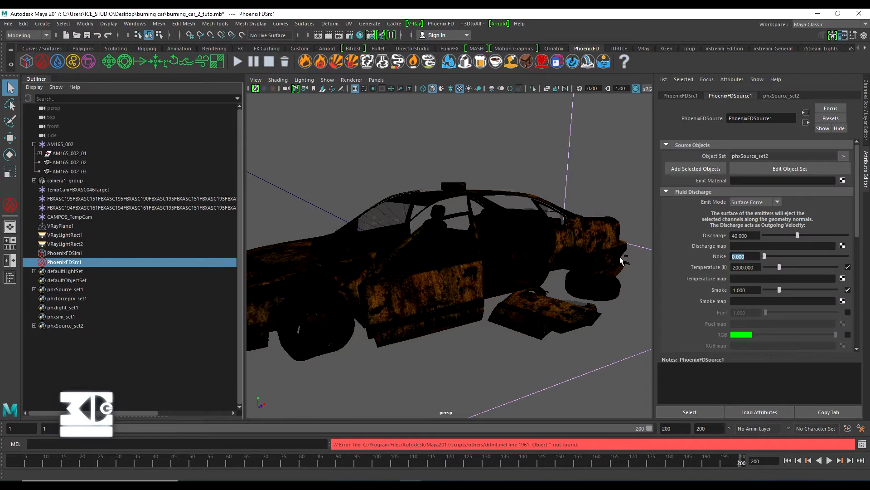
type("0.4")
key("Return")
- Disable temperature and smoke emission on the fire source and enable fuel emission
left_click(848, 267)
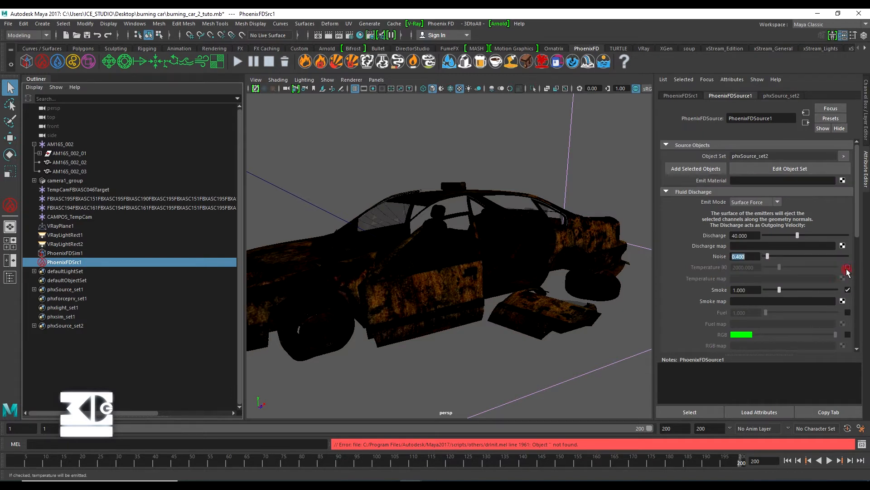
left_click(848, 289)
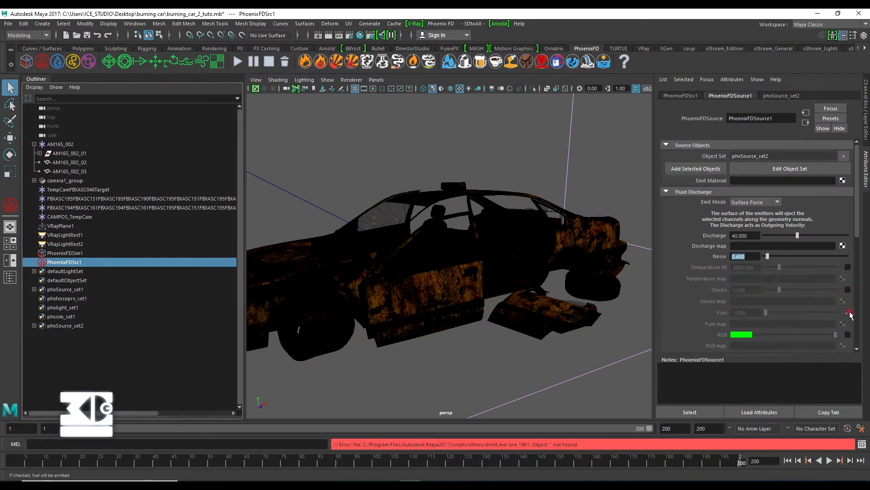
left_click(847, 312)
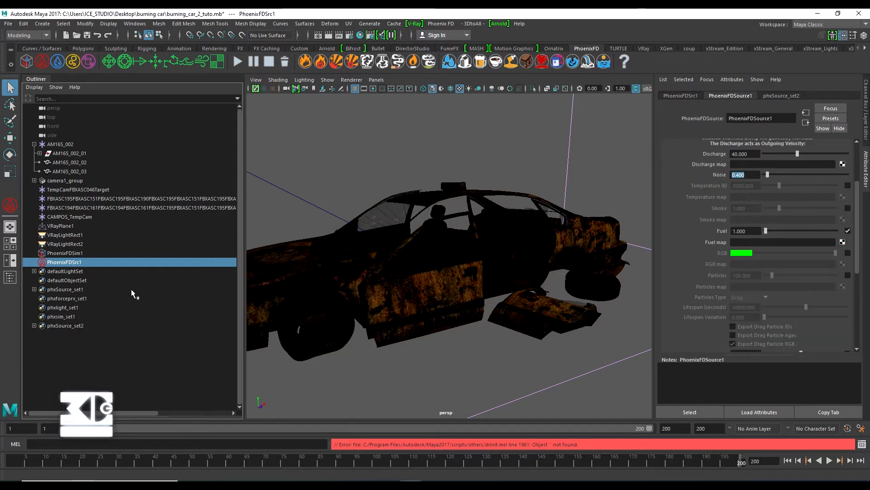
- Set the grid cell size of the PhoenixFDSim1 simulator to 3
left_click(61, 252)
scroll(447, 280, "down", 5)
left_click_drag(430, 275, 515, 271, "alt")
left_click(667, 178)
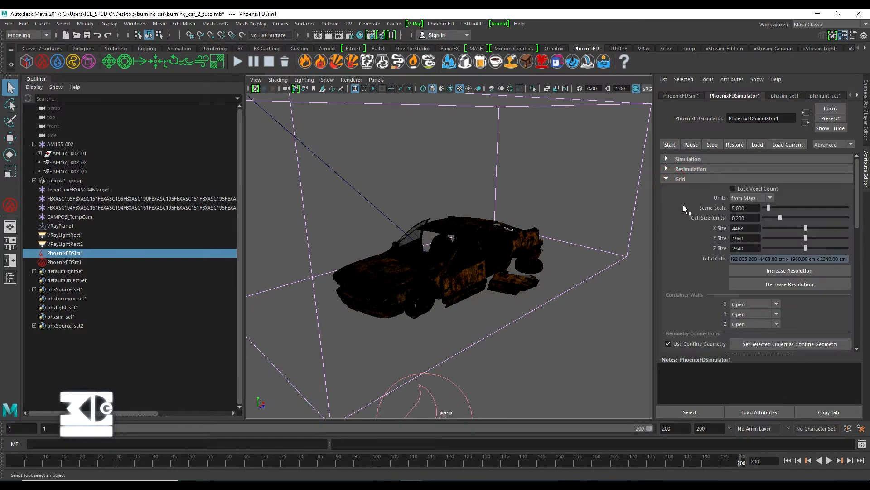
double_click(739, 217)
type("3")
key("Return")
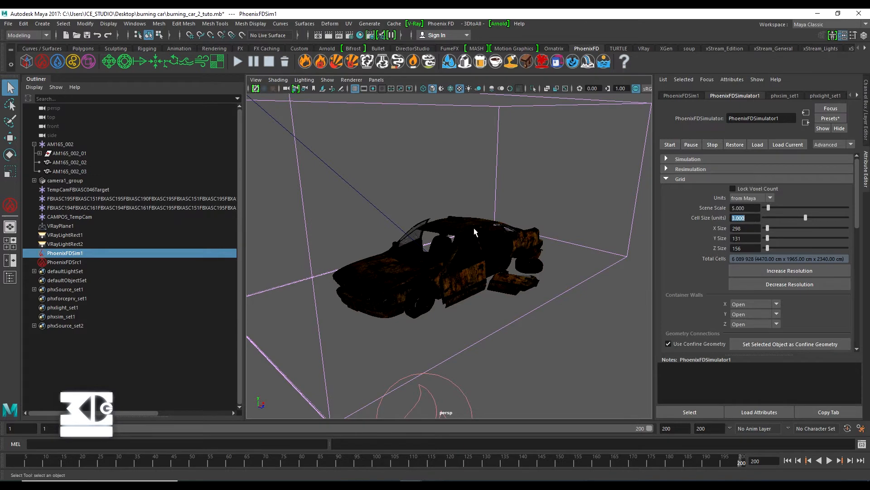
- Enlarge the simulation grid's Z size to 209 and shift the container sideways around the car
scroll(421, 233, "down", 3)
left_click_drag(404, 233, 442, 232, "alt")
left_click_drag(770, 248, 772, 248)
key("w")
left_click_drag(476, 273, 459, 270)
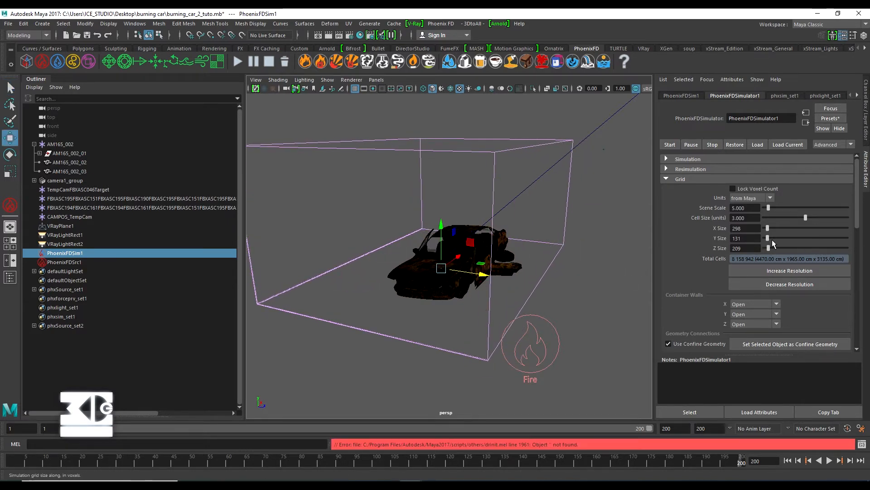
- Reduce the simulation grid's Y size to 110
mouse_move(583, 252)
left_mouse_down("alt")
mouse_move(521, 249)
mouse_move(595, 245)
left_mouse_up("alt")
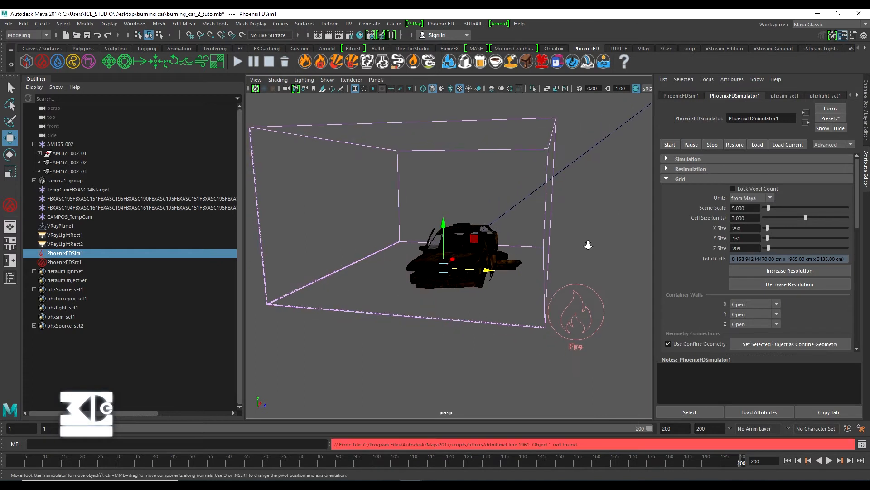
scroll(588, 245, "down", 3)
left_click_drag(781, 236, 768, 242)
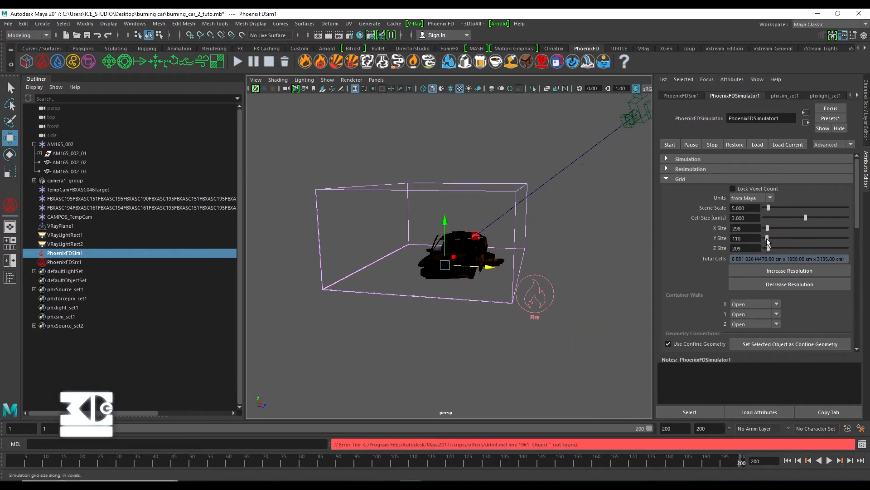
- Set the Y container wall to Jammed(-) and close the Grid settings
left_click(758, 314)
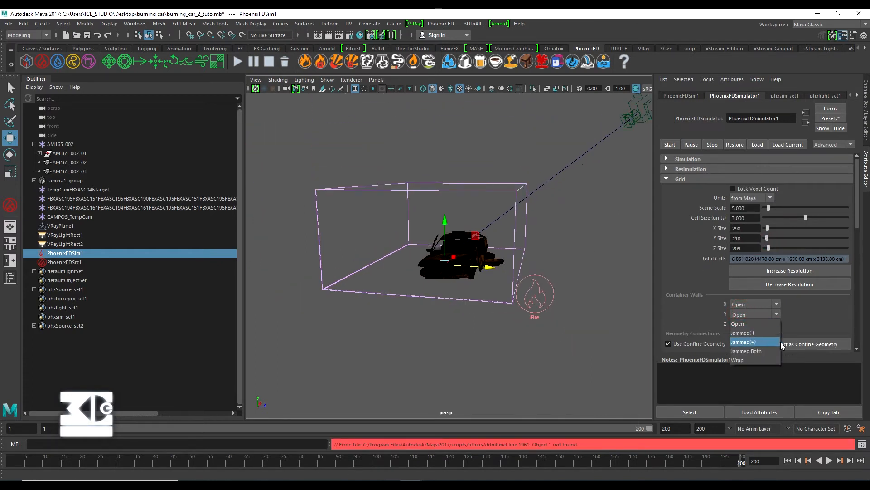
left_click(761, 336)
scroll(697, 284, "down", 3)
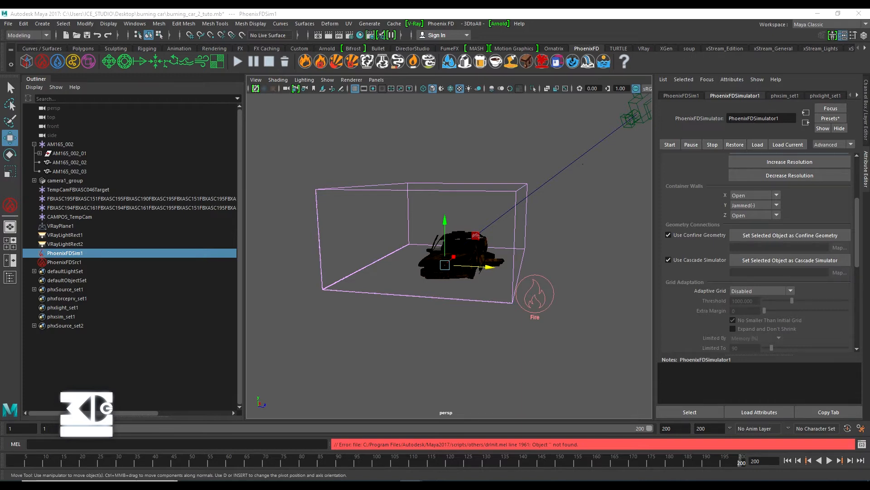
scroll(727, 257, "down", 3)
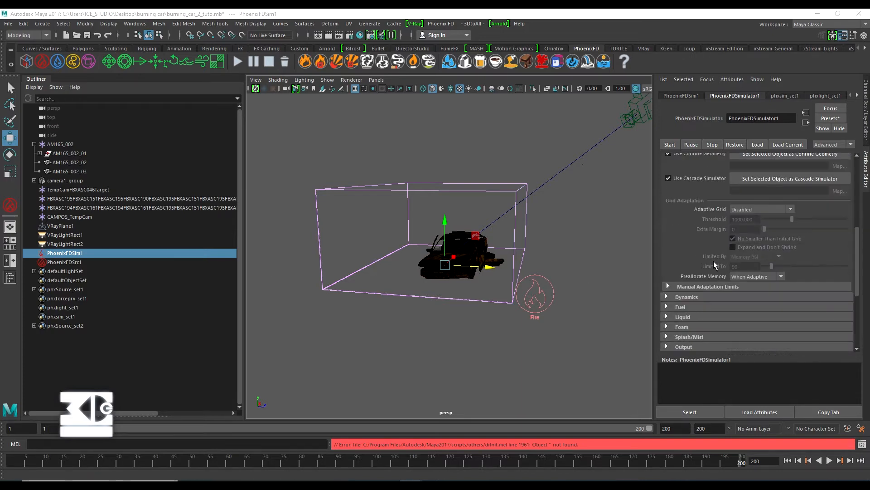
scroll(713, 260, "up", 5)
left_click(665, 179)
- Set the simulator's dynamics to a time scale of 0.75, cooling of 0.32 and smoke dissipation of 0.2
left_click(666, 189)
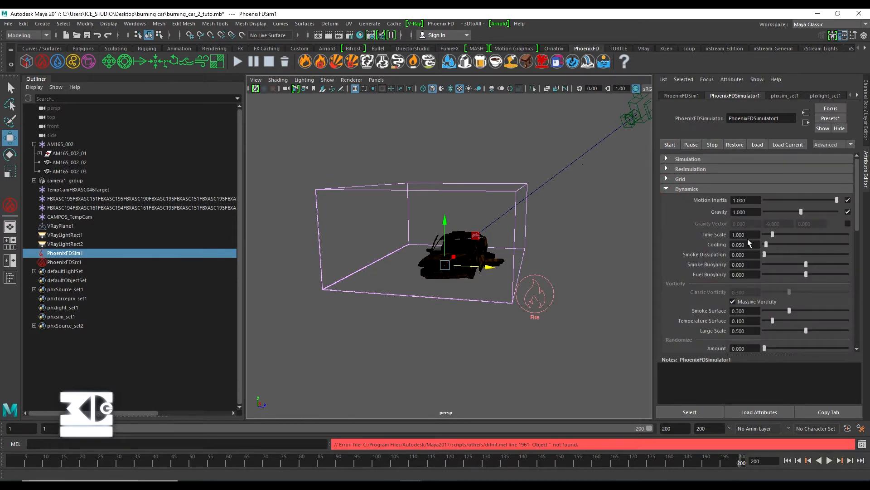
left_click_drag(748, 235, 663, 239)
type(".75")
key("Return")
key("Tab")
type(".32")
key("Return")
key("Tab")
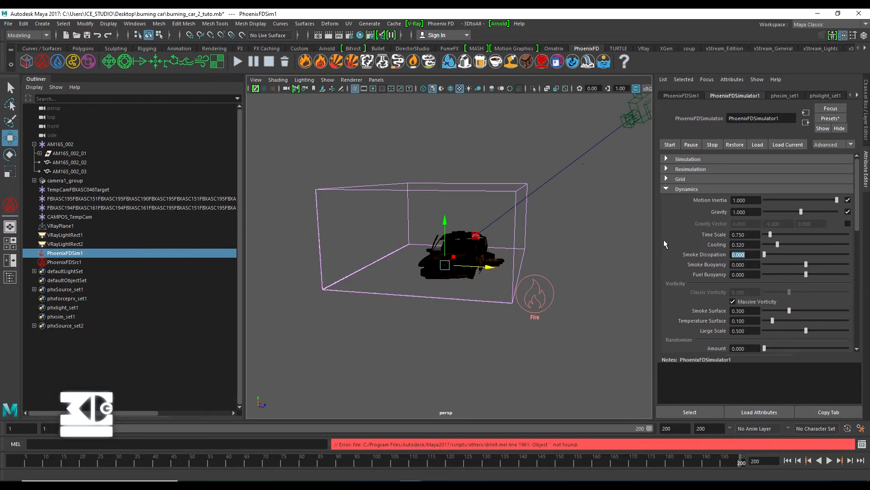
type(".2")
key("Return")
key("Tab")
key("Tab")
- Set the massive vorticity's smoke surface to 1 and its large scale to 0.8
scroll(707, 272, "down", 1)
scroll(712, 276, "down", 1)
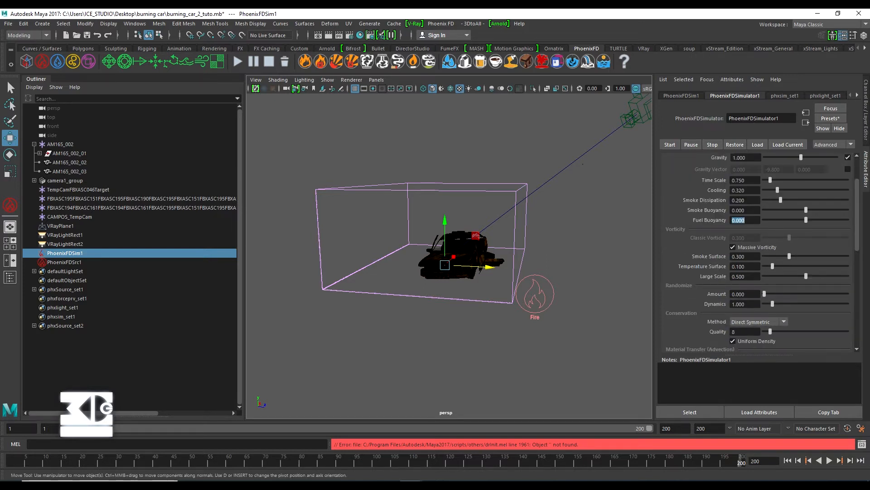
key("Tab")
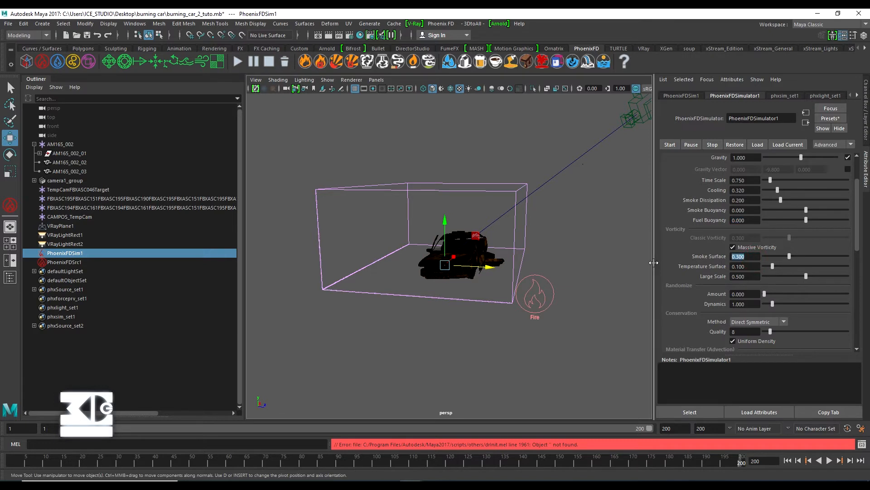
type("1")
key("Tab")
key("Tab")
type("0.8")
key("Return")
- Raise the conservation quality of the Direct Symmetric method to 80
scroll(711, 267, "down", 2)
scroll(712, 267, "down", 2)
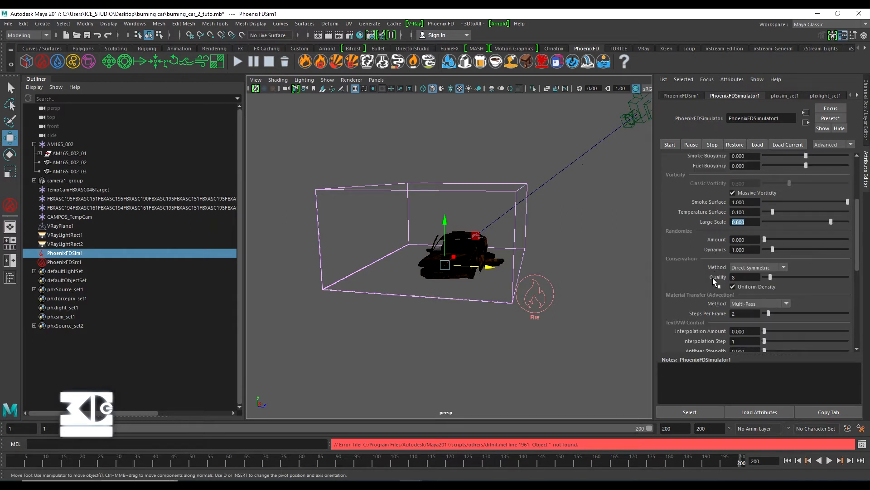
left_click(741, 277)
type("80")
key("Return")
scroll(739, 300, "down", 5)
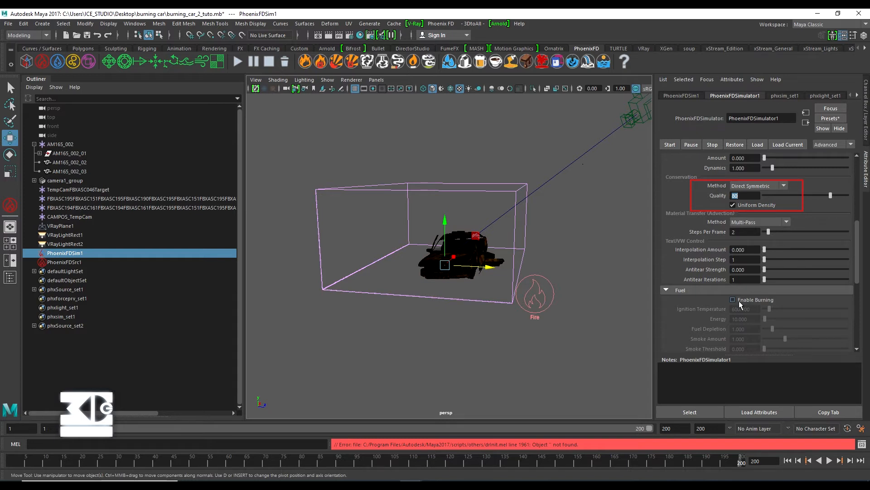
- Enable fuel burning in the simulator and set the ignition temperature to 290
left_click(733, 301)
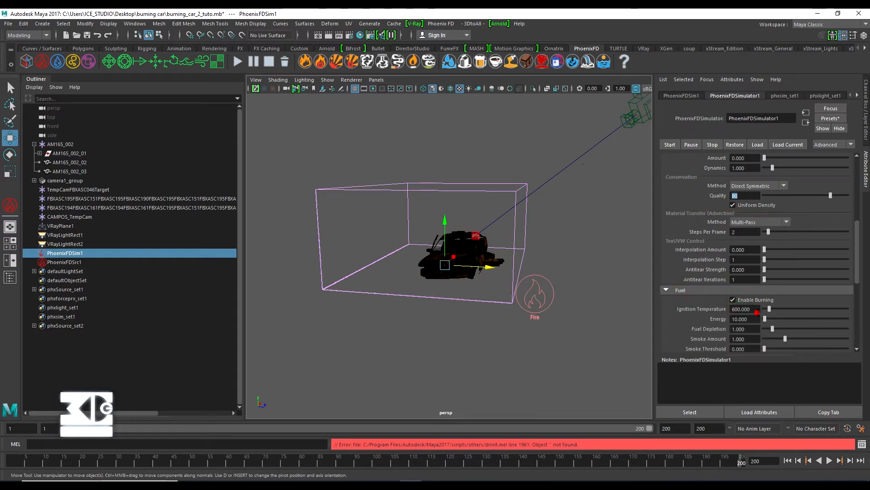
key("Tab")
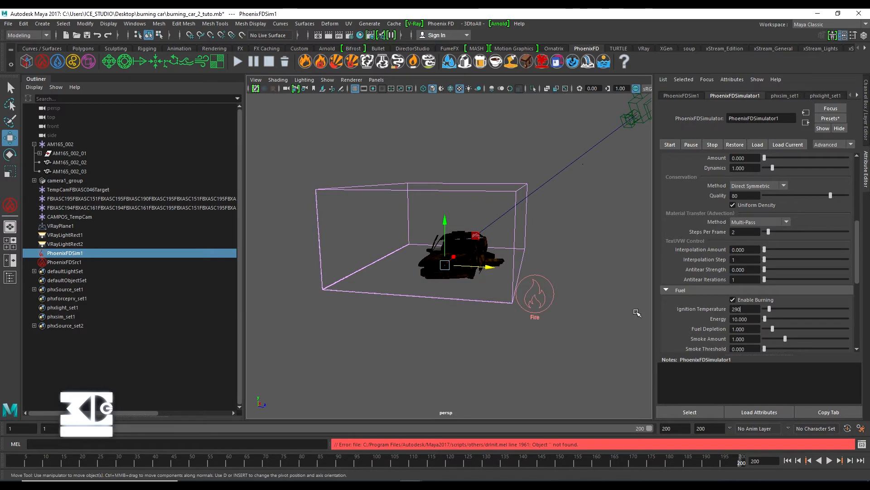
type("290")
key("Return")
- Set the fuel energy to 5, fuel depletion to 5 and smoke threshold to 1
left_click(745, 319)
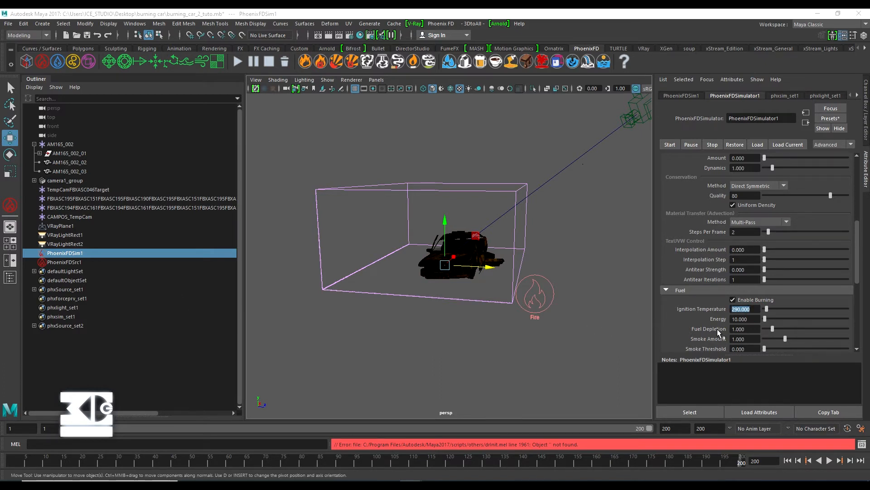
type("5")
key("Tab")
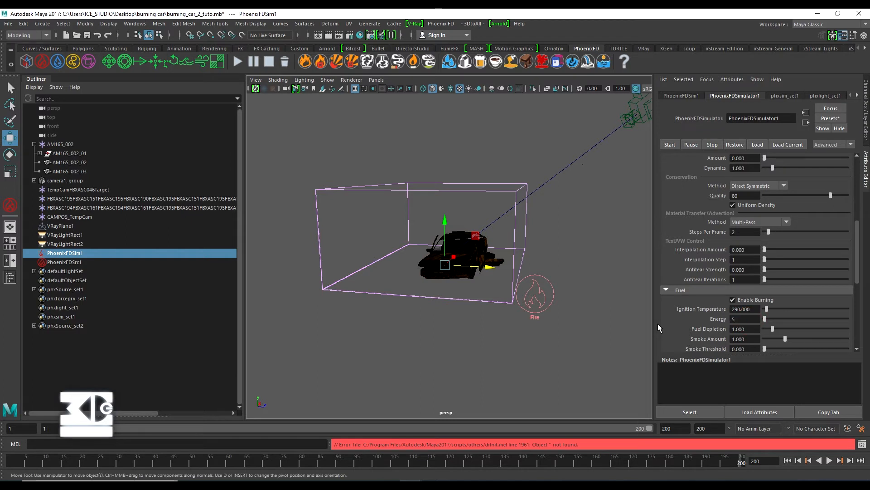
type("5")
key("Return")
key("Tab")
key("Tab")
type("1")
key("Tab")
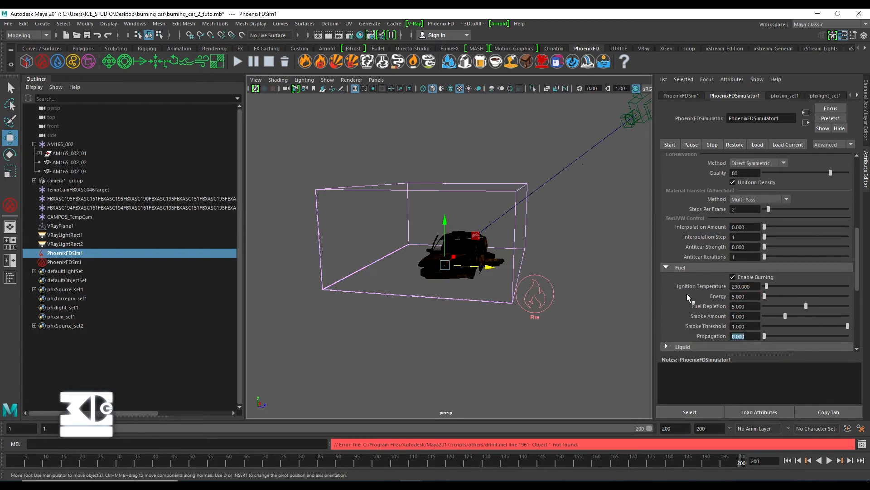
- Add the Fuel and Velocity channels to the simulator's output grid channels
scroll(687, 293, "down", 3)
left_click(666, 186)
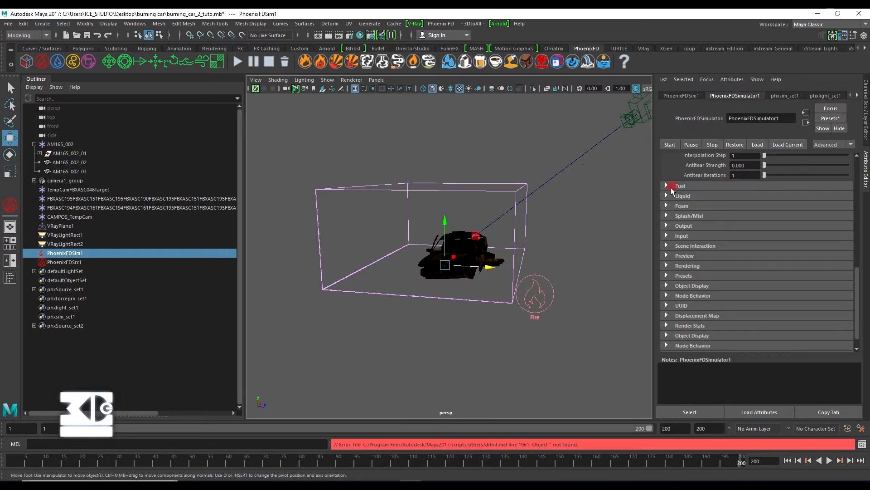
left_click(666, 225)
scroll(726, 254, "down", 2)
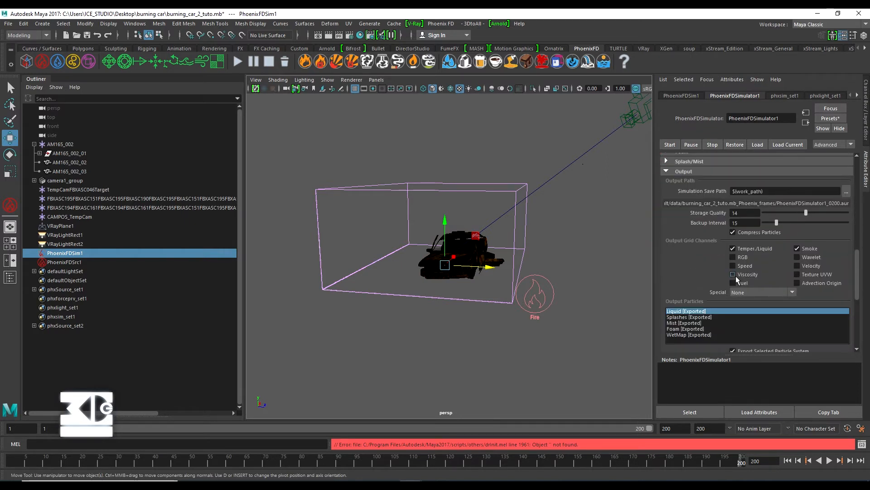
left_click(733, 283)
left_click(797, 266)
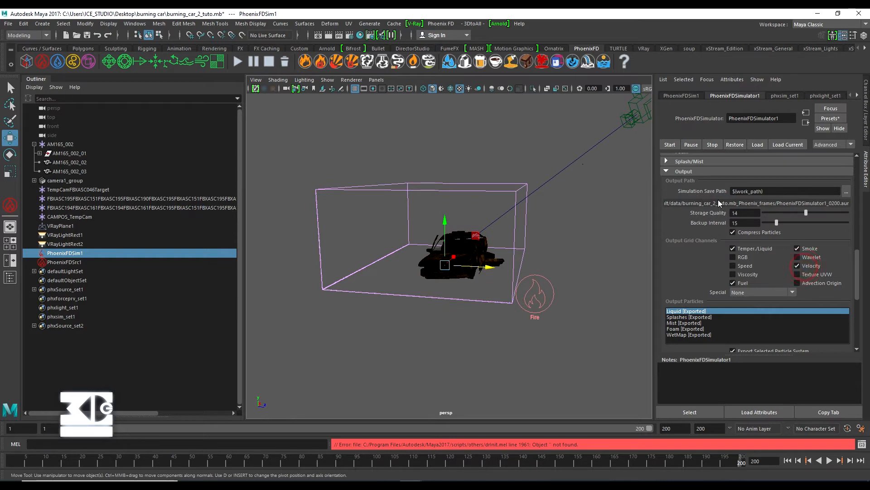
left_click(684, 172)
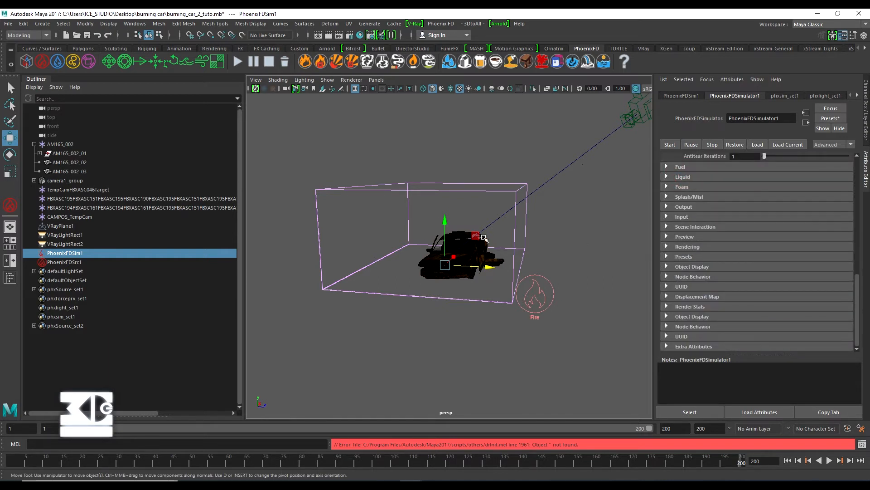
- Look over the container and the Grid settings, and close the Dynamics settings
scroll(743, 204, "up", 2)
mouse_move(479, 248)
left_mouse_down("alt")
mouse_move(515, 246)
mouse_move(490, 251)
left_mouse_up("alt")
scroll(485, 246, "up", 3)
scroll(726, 246, "up", 4)
scroll(715, 244, "up", 5)
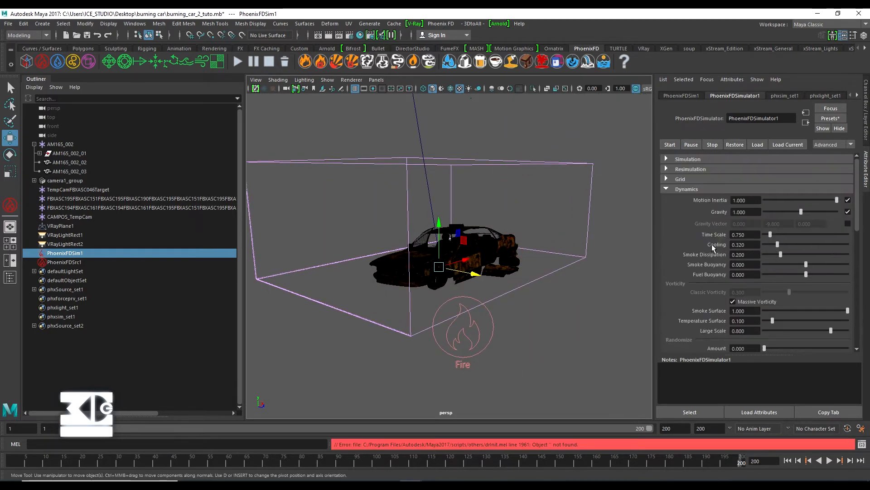
left_click(675, 180)
left_click(675, 180)
left_click(676, 188)
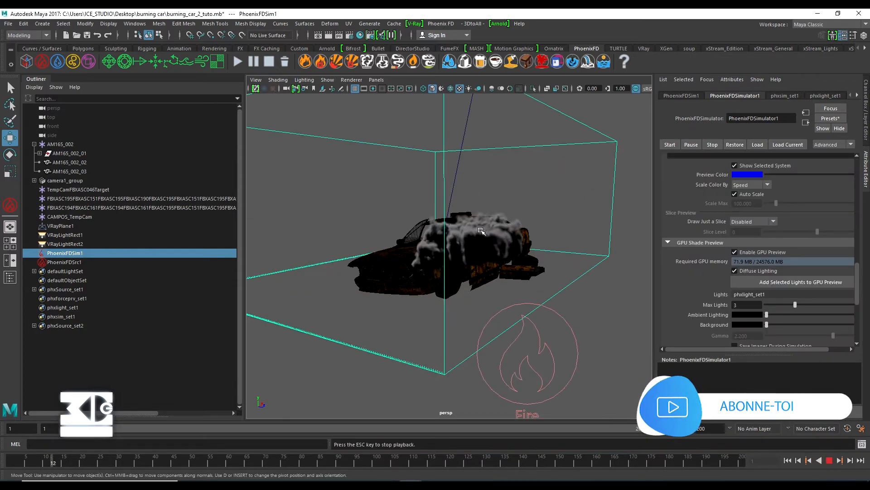
- Stop the playback at frame 34 and open the simulator's Rendering and Fire settings down to Color and Intensity
left_click(830, 460)
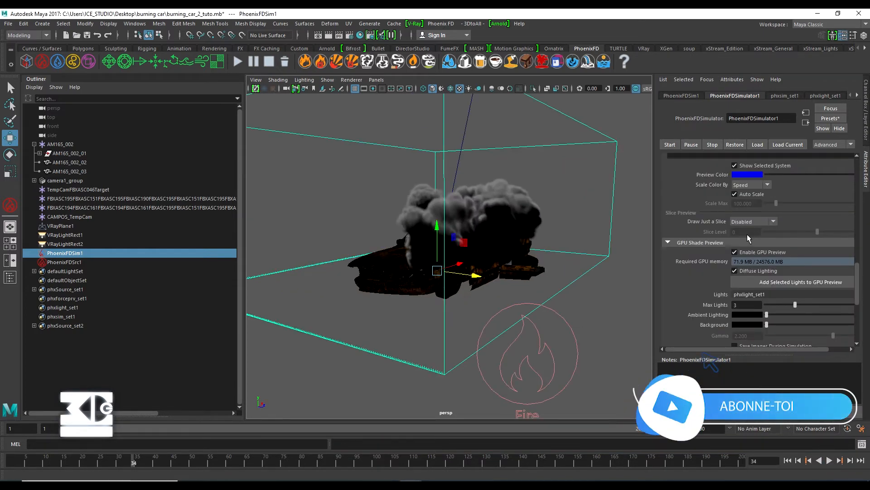
left_click(677, 242)
left_click(681, 306)
scroll(681, 304, "down", 3)
scroll(680, 303, "down", 2)
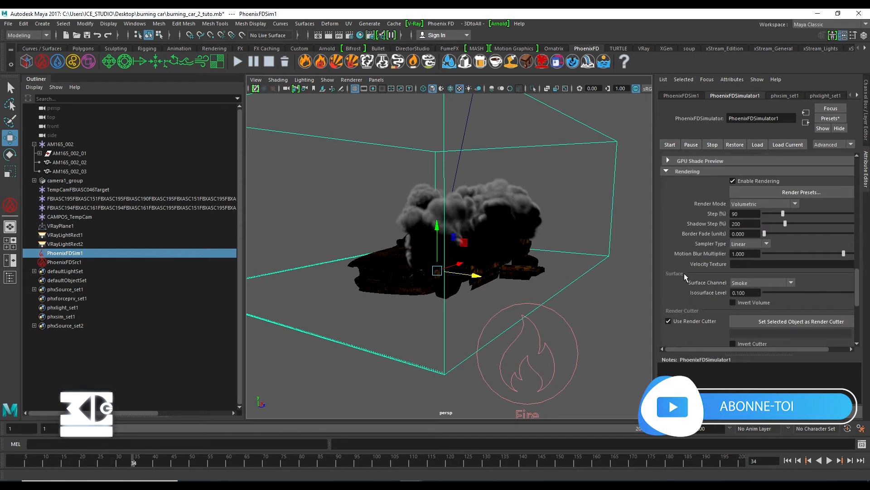
left_click_drag(571, 288, 512, 287, "alt")
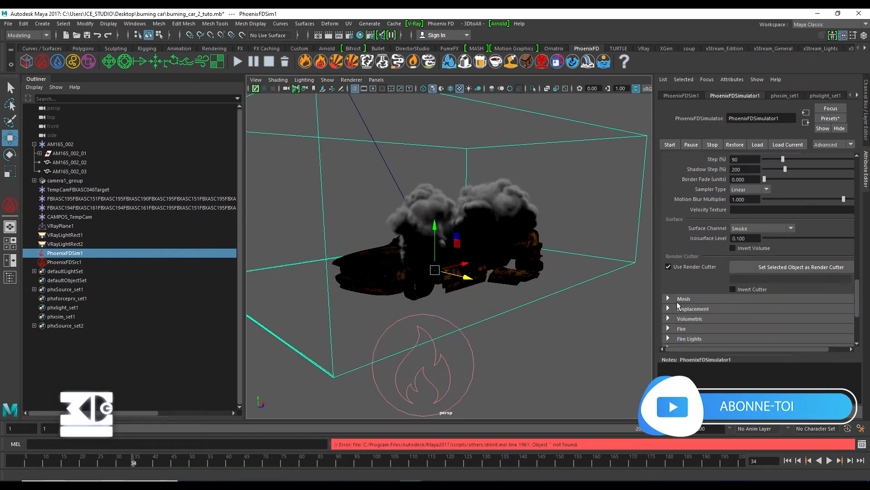
scroll(707, 292, "down", 2)
left_click(668, 274)
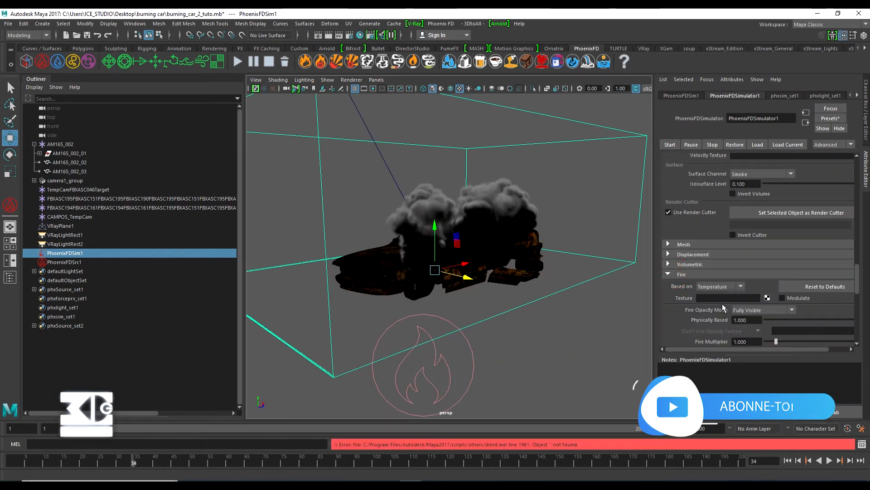
left_click_drag(858, 275, 861, 293)
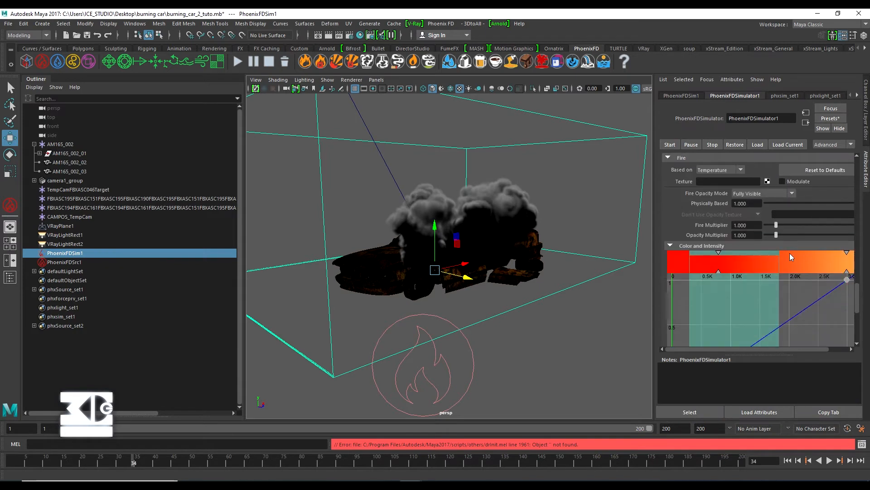
left_click(747, 203)
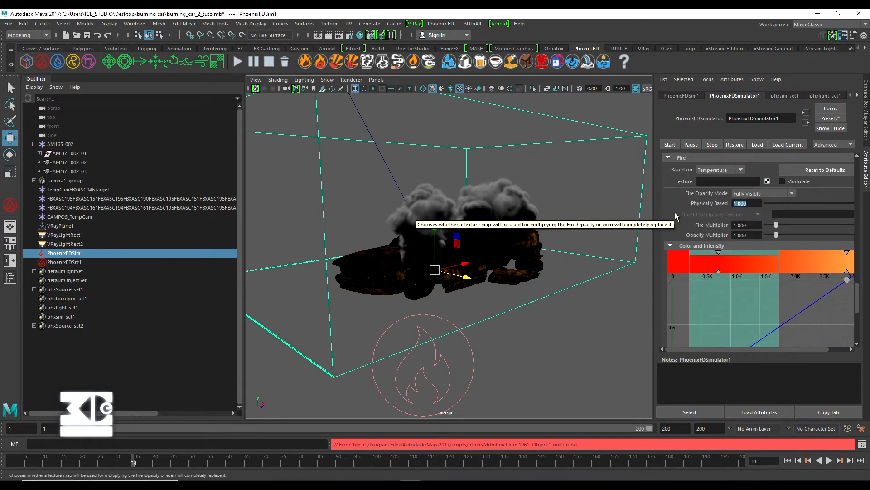
scroll(859, 288, "down", 5)
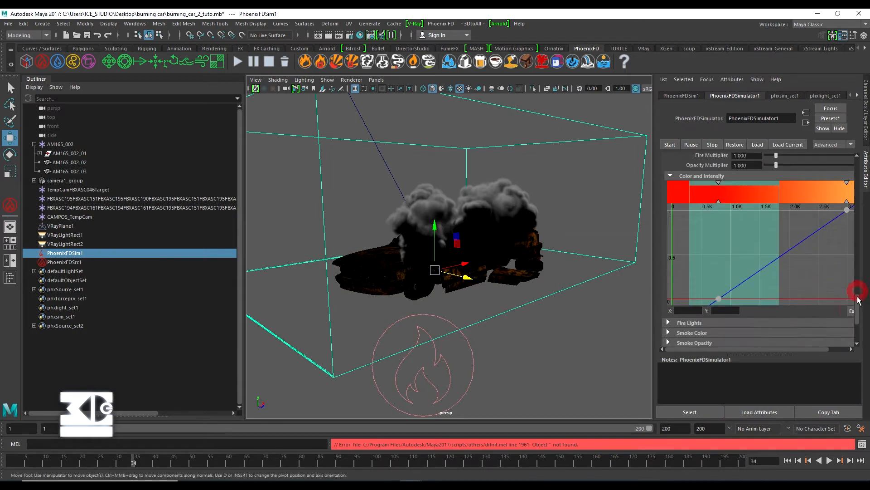
- Add two points to the fire intensity curve, one near 923 at about 0.74 and a higher one between 1.0K and 1.5K
left_click(850, 291)
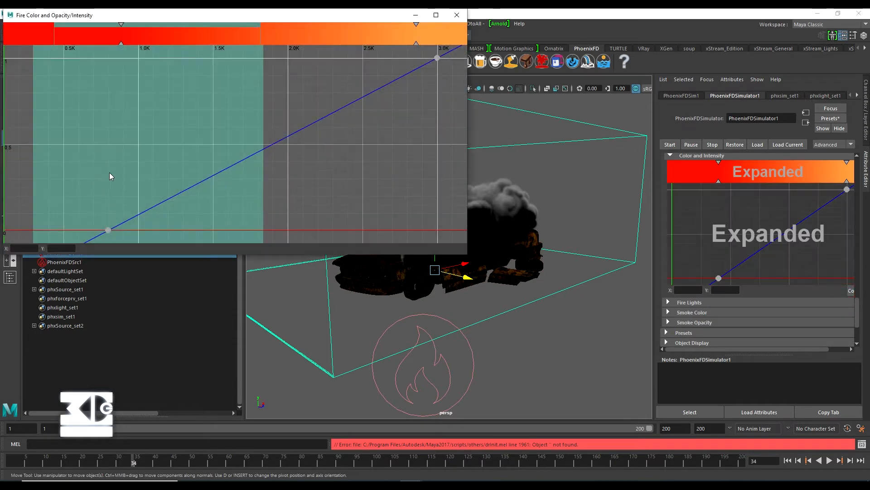
right_click(179, 190)
left_click(187, 202)
left_click_drag(159, 155, 139, 102)
right_click(200, 84)
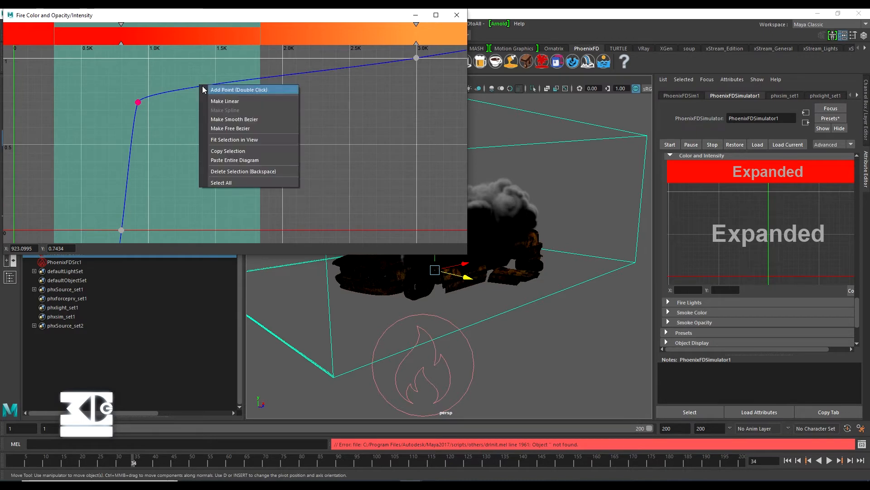
left_click(245, 90)
left_click_drag(204, 85, 191, 70)
left_click(456, 16)
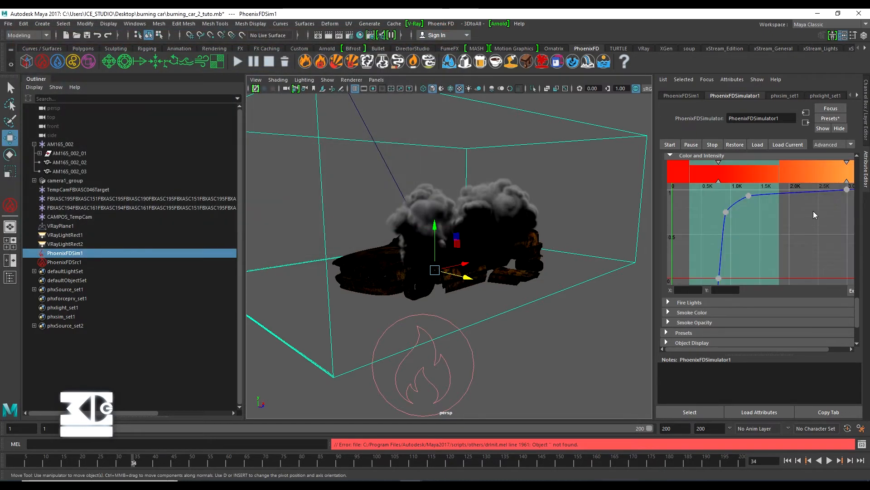
- Set the Simple Smoke Opacity to 0.3 and collapse the Smoke Opacity settings
left_click(694, 322)
scroll(770, 299, "down", 2)
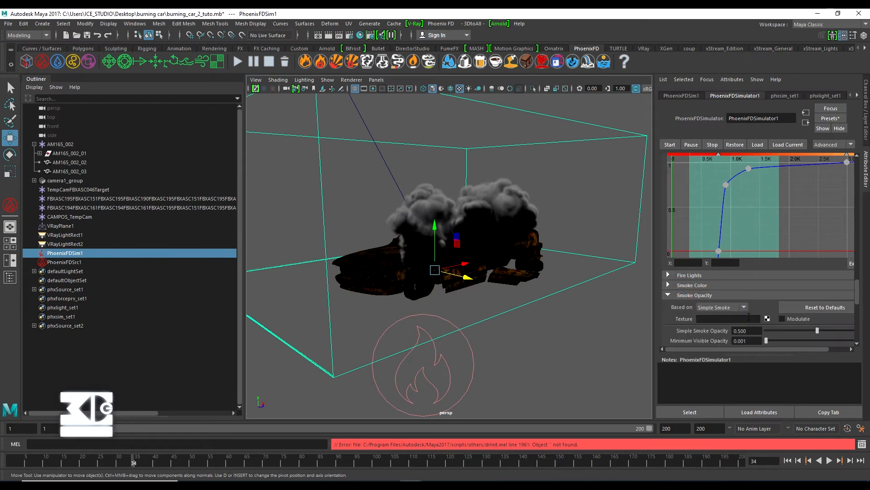
left_click_drag(816, 305, 800, 304)
double_click(746, 303)
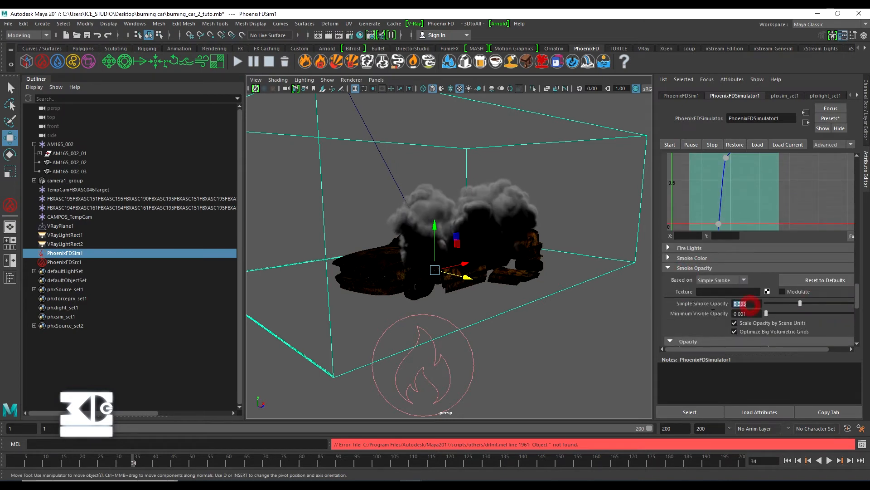
type("0.3")
key("Return")
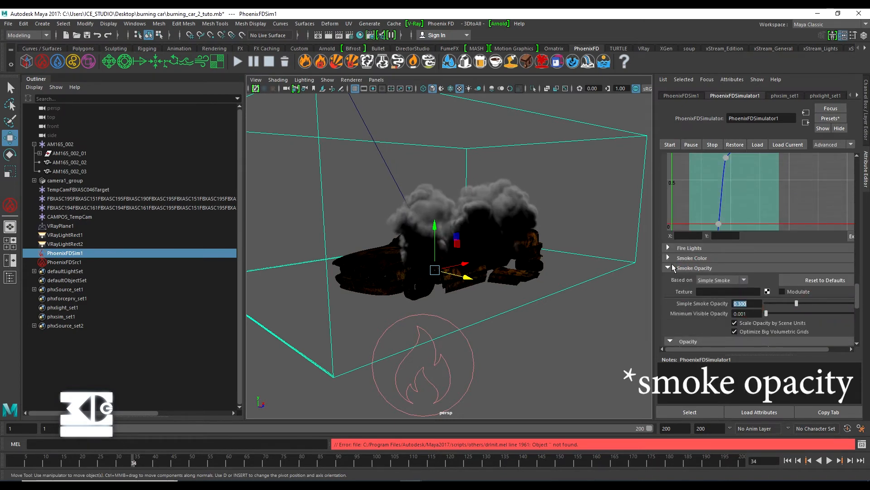
left_click(669, 267)
left_click(669, 267)
scroll(672, 267, "up", 3)
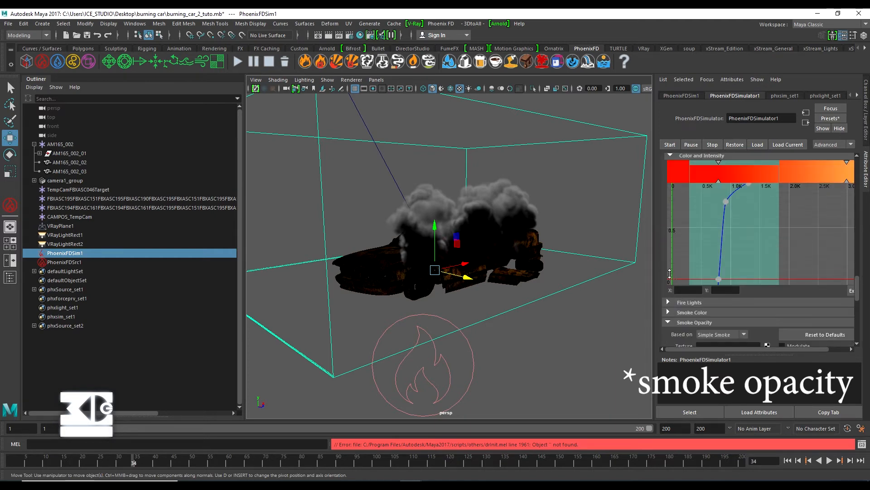
left_click(688, 323)
scroll(685, 294, "up", 2)
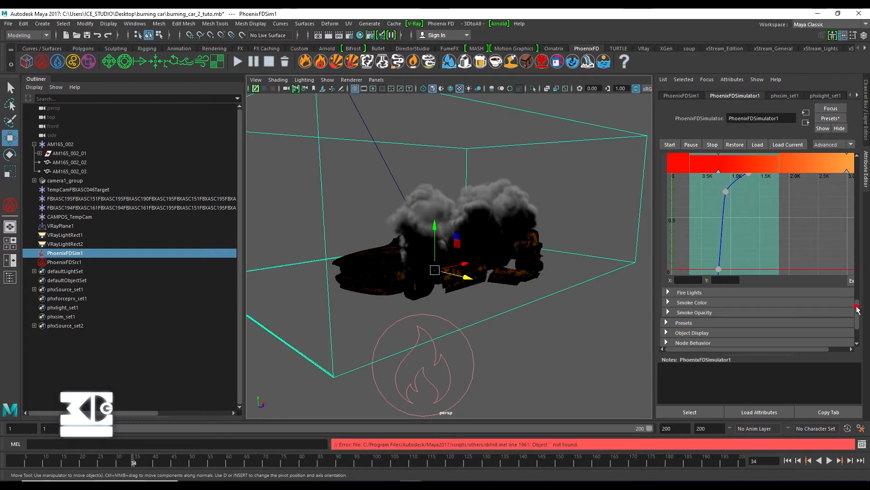
- Try Fire Multiplier values of 5 and 10 in the Fire settings
scroll(857, 310, "up", 5)
left_click(749, 247)
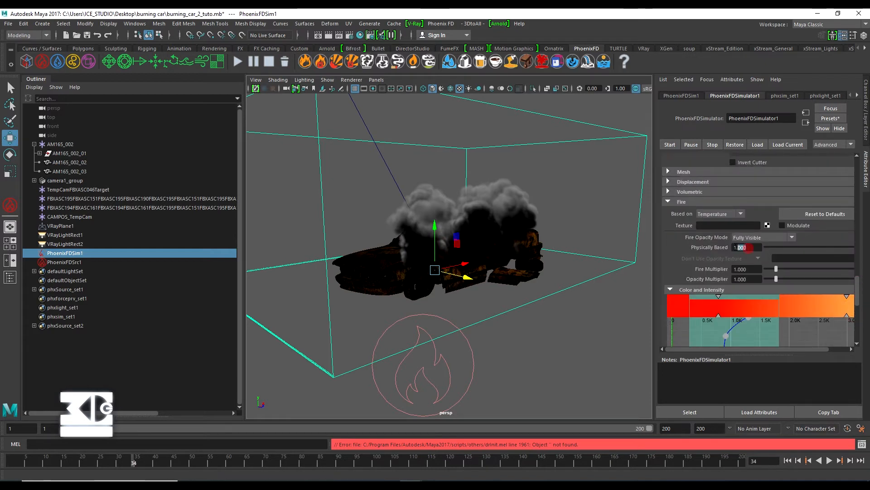
left_click_drag(749, 247, 724, 249)
left_click_drag(751, 248, 709, 247)
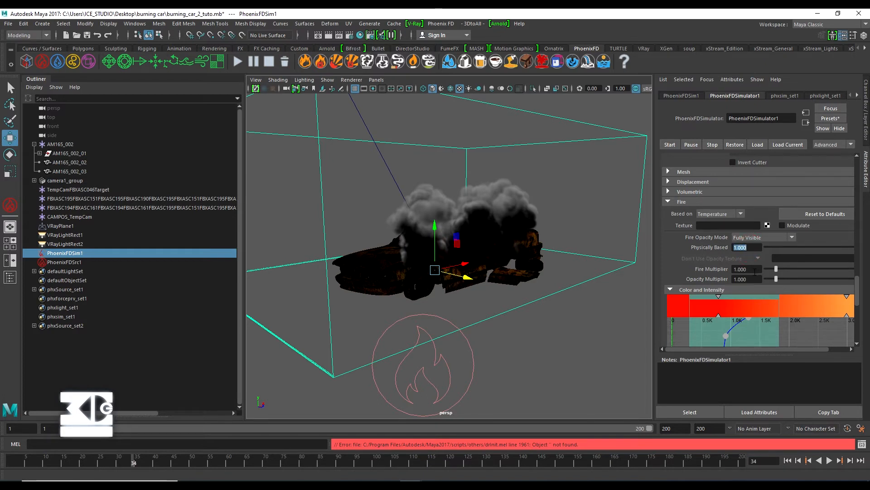
left_click_drag(754, 270, 735, 269)
type("5")
key("Return")
type("10")
key("Return")
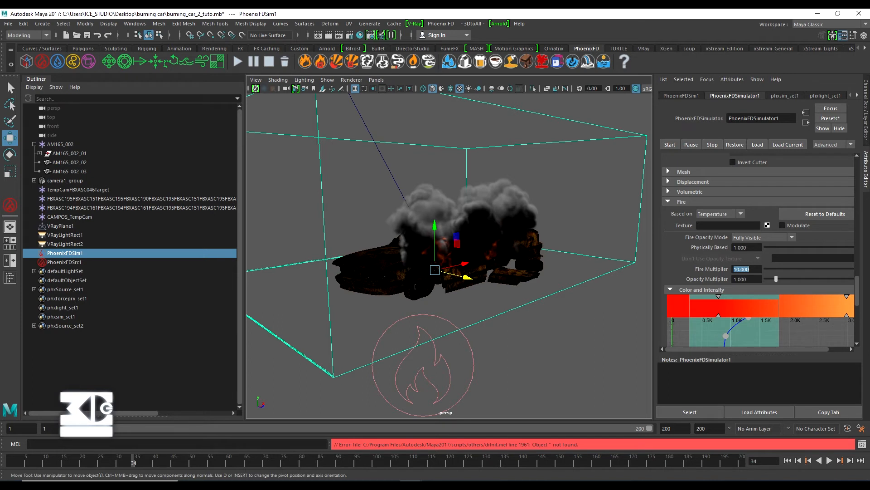
left_click(410, 484)
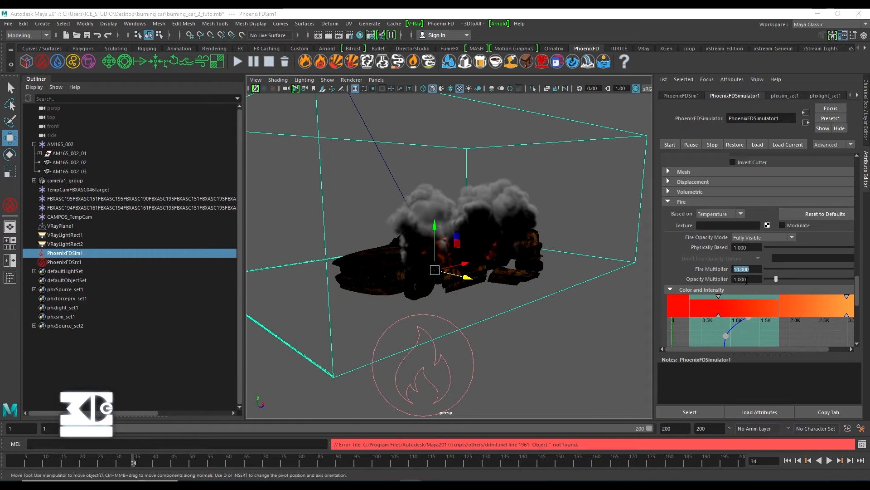
- Set the fire's Physically Based value to 0.65 and its Fire Multiplier to 5
left_click_drag(751, 248, 584, 251)
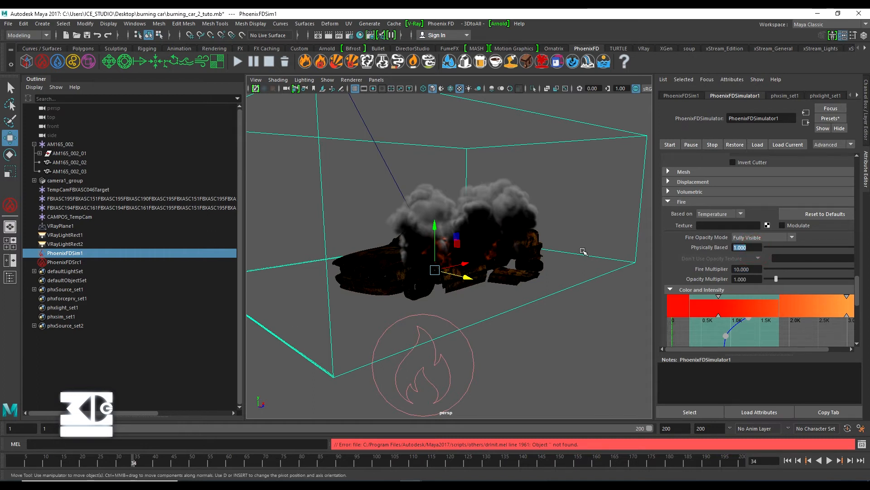
type("0.65")
key("Return")
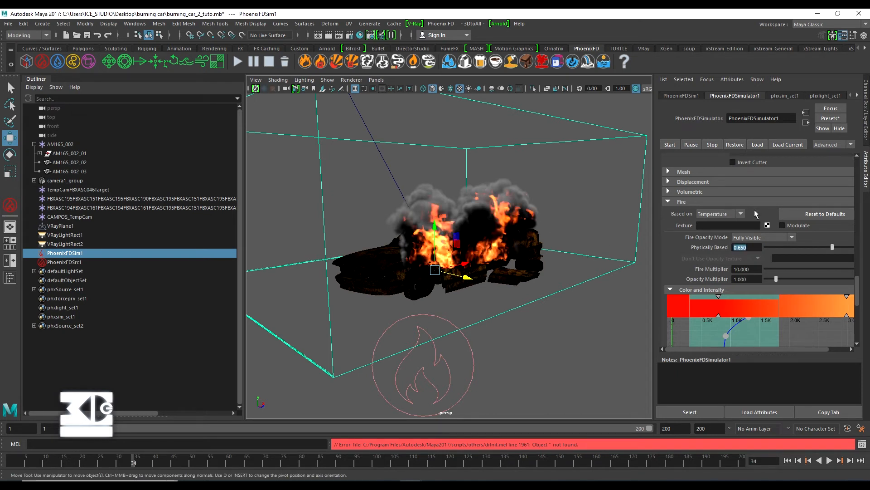
left_click(755, 269)
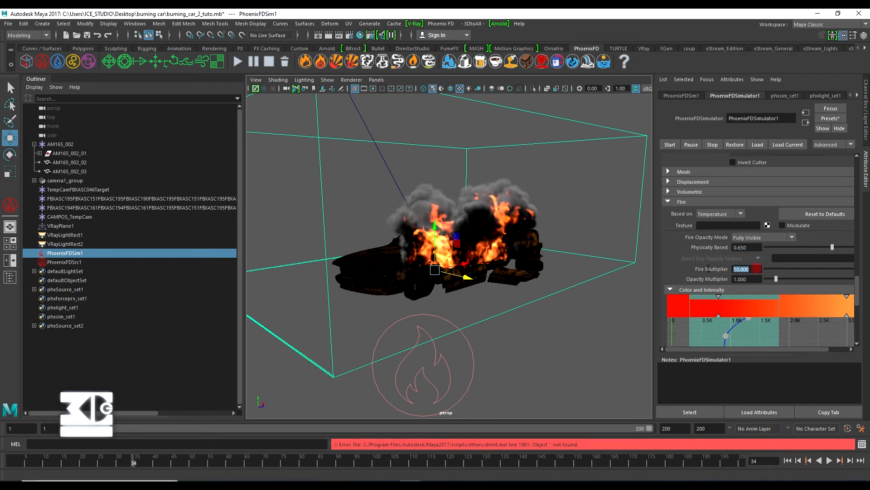
type("5")
key("Return")
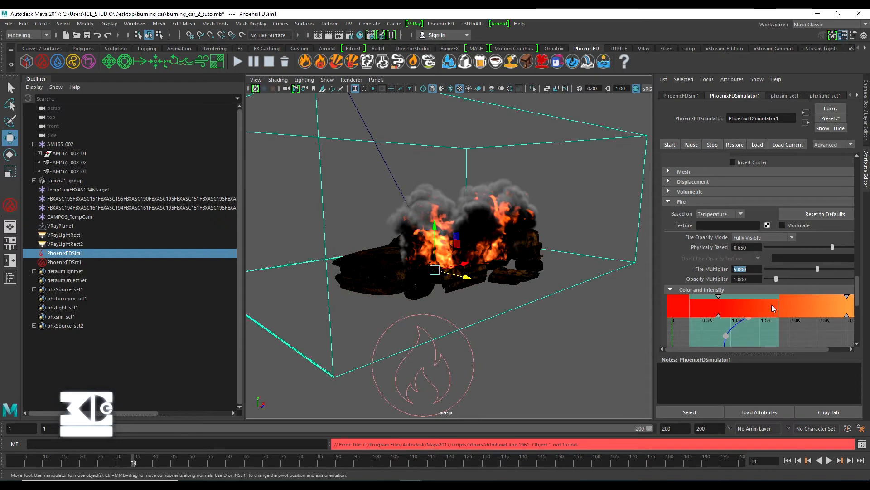
- Collapse the Color and Intensity settings and darken the constant smoke color to a deeper grey
scroll(860, 283, "down", 3)
scroll(860, 283, "up", 3)
left_click(676, 289)
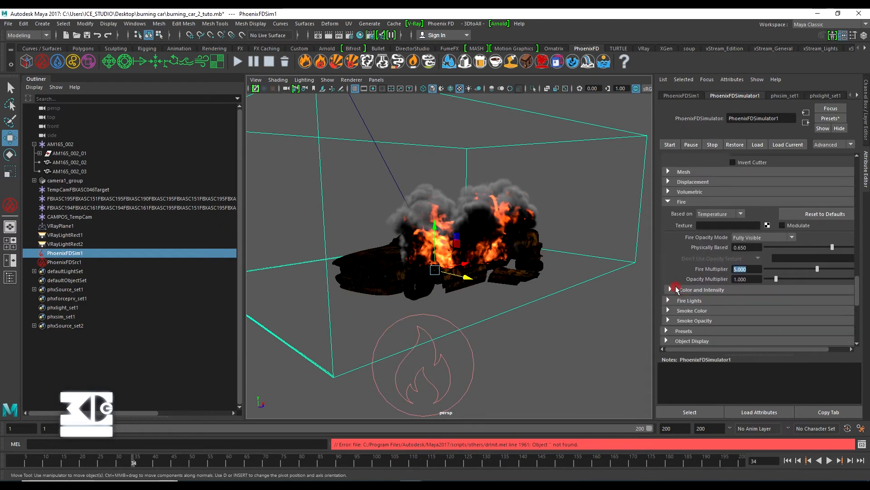
left_click(668, 320)
scroll(857, 290, "down", 2)
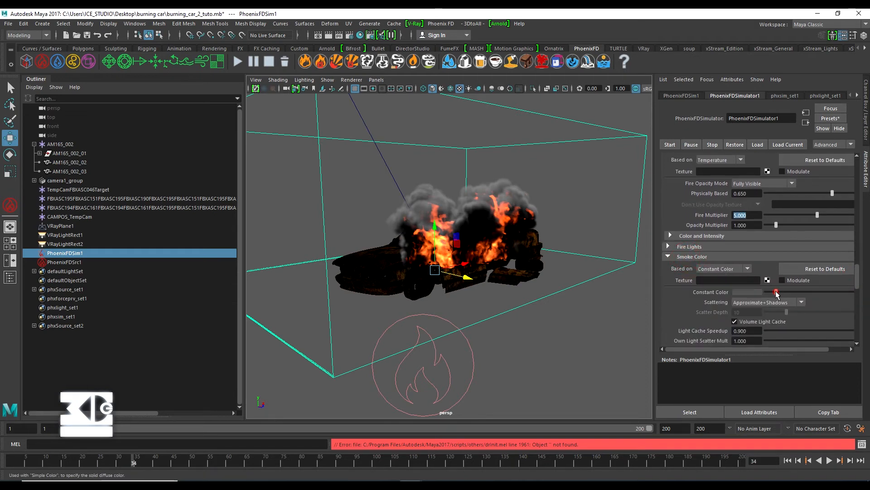
left_click_drag(787, 291, 778, 292)
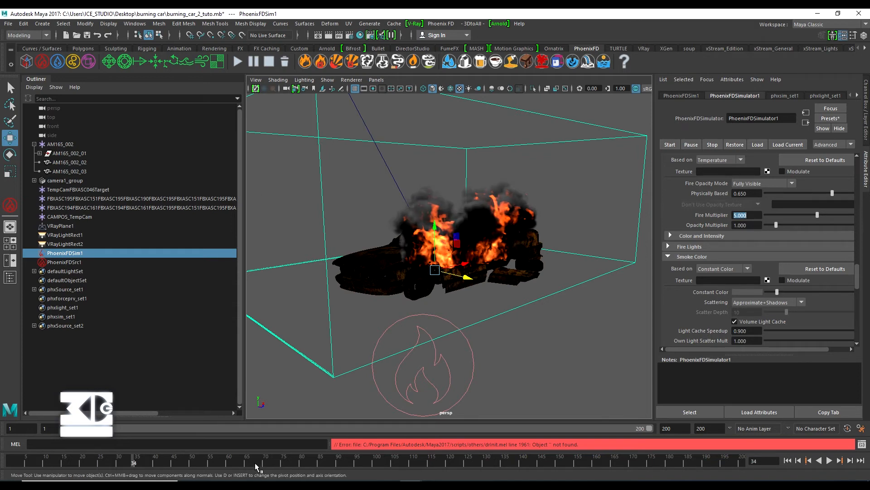
- Play the simulation to frame 46 and make a V-Ray test render of the burning car
left_click(830, 461)
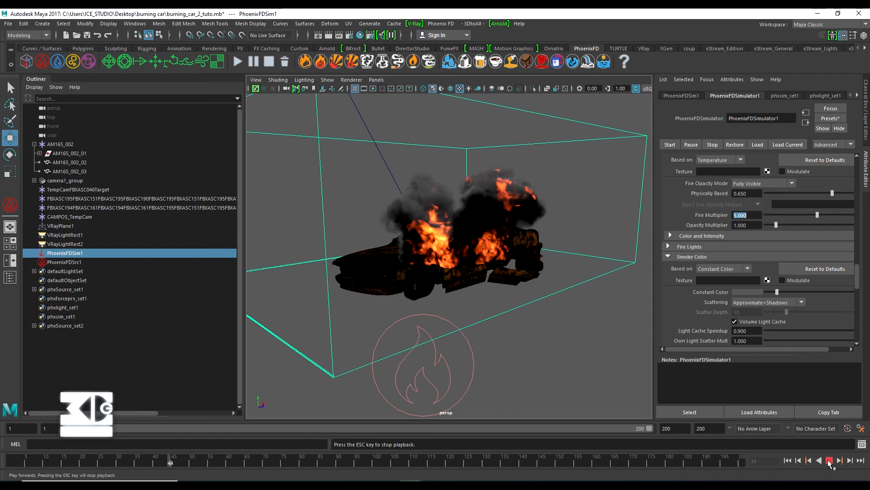
left_click(829, 460)
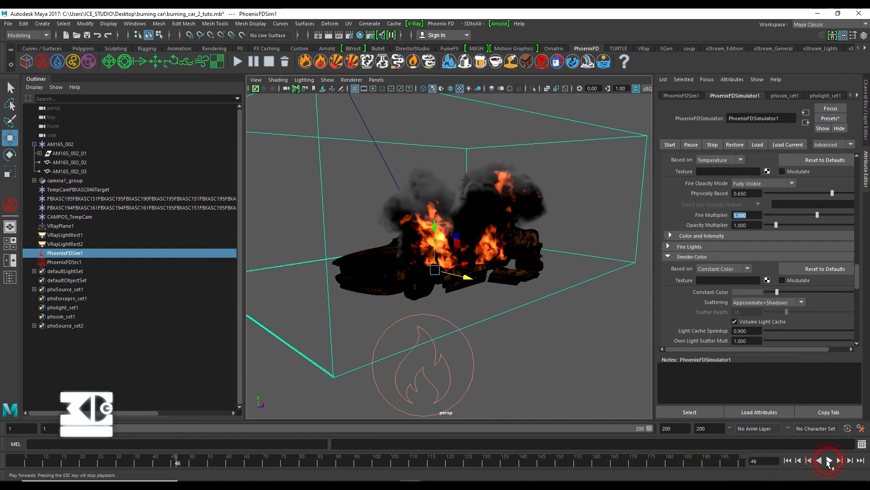
left_click(408, 24)
left_click(422, 41)
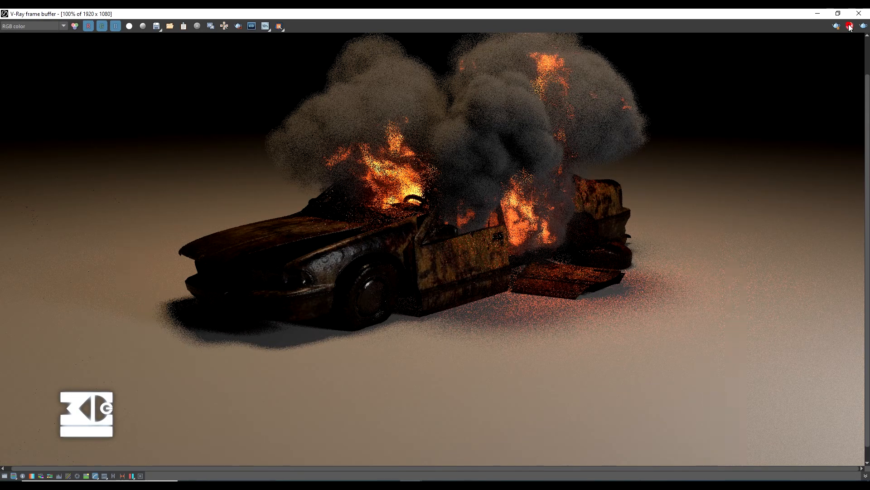
left_click(817, 13)
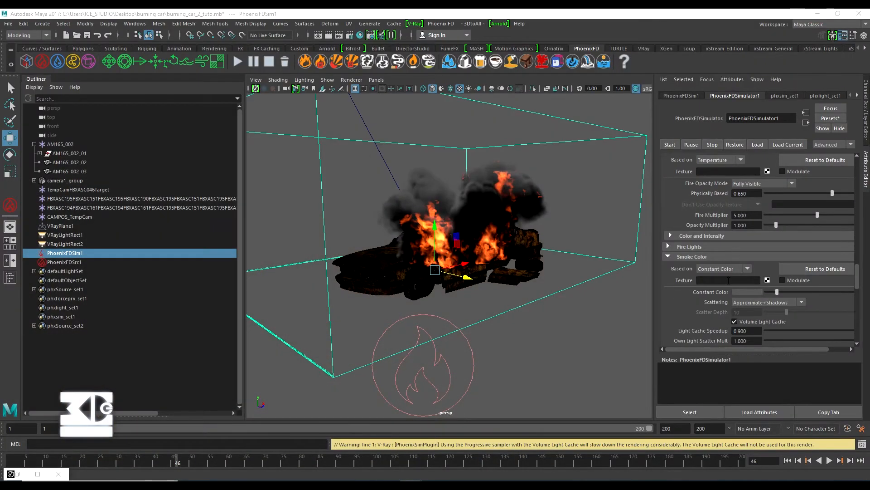
- Collapse the Fire, Smoke Color and Smoke Opacity settings and set the rendering Step to 50%
scroll(721, 277, "up", 2)
scroll(689, 276, "up", 2)
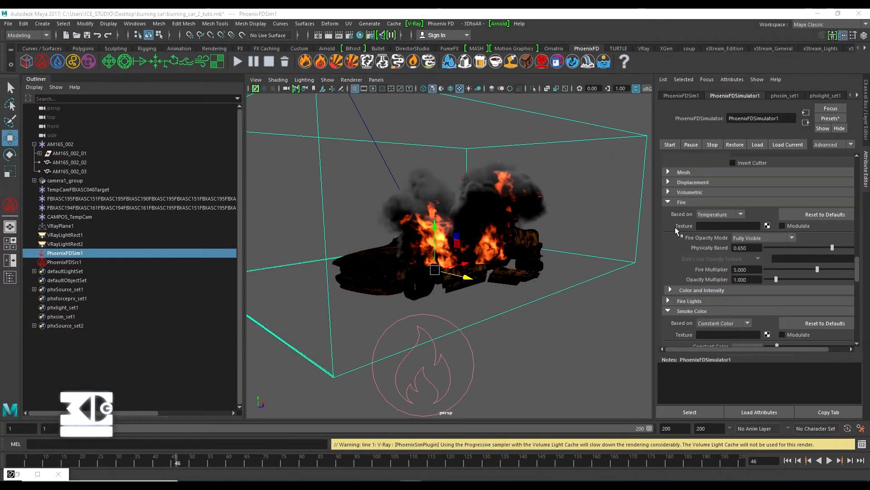
scroll(672, 209, "down", 10)
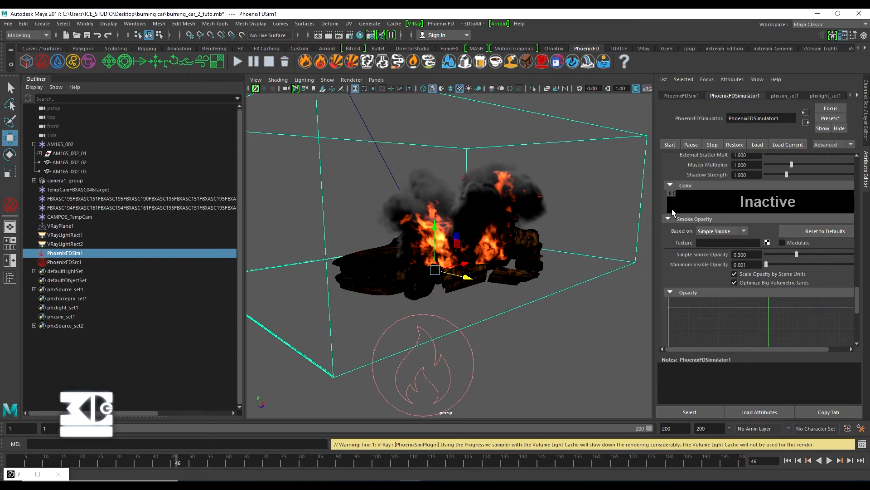
left_click(671, 219)
scroll(675, 223, "up", 5)
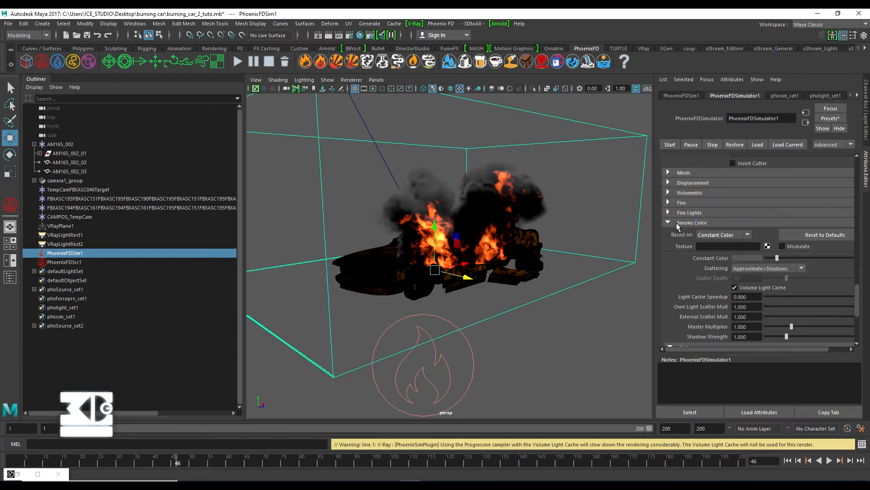
left_click(676, 224)
scroll(677, 224, "up", 2)
scroll(677, 226, "up", 5)
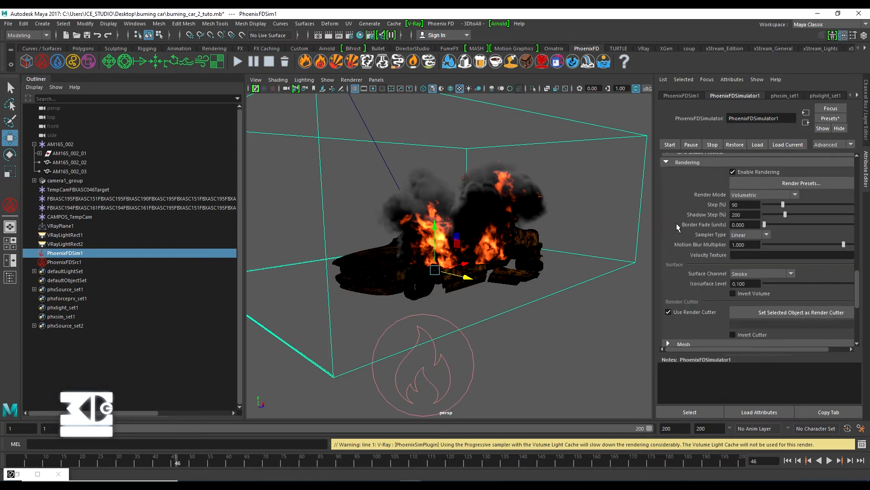
double_click(739, 205)
type("50")
key("Return")
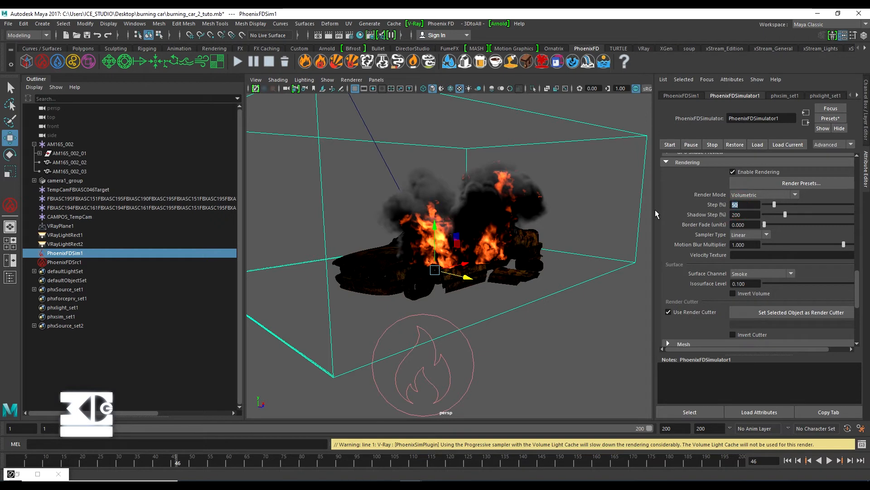
- Set the simulator's rendering Shadow Step to 150%
double_click(753, 214)
type("150")
key("Return")
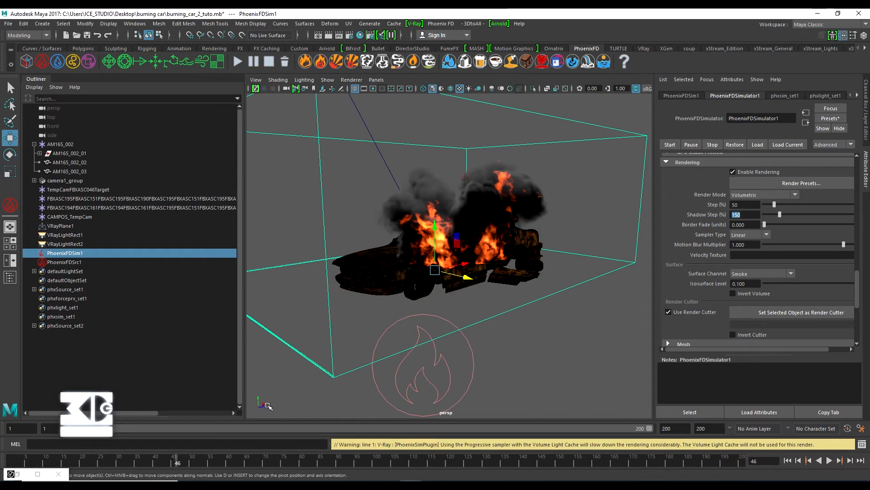
- Collapse the simulator's Preview and Dynamics settings
scroll(680, 267, "down", 8)
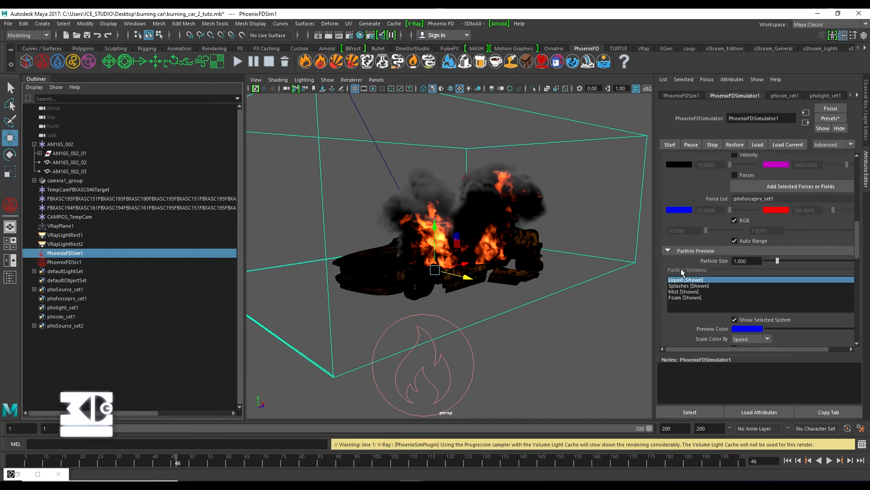
scroll(681, 269, "up", 5)
left_click(667, 205)
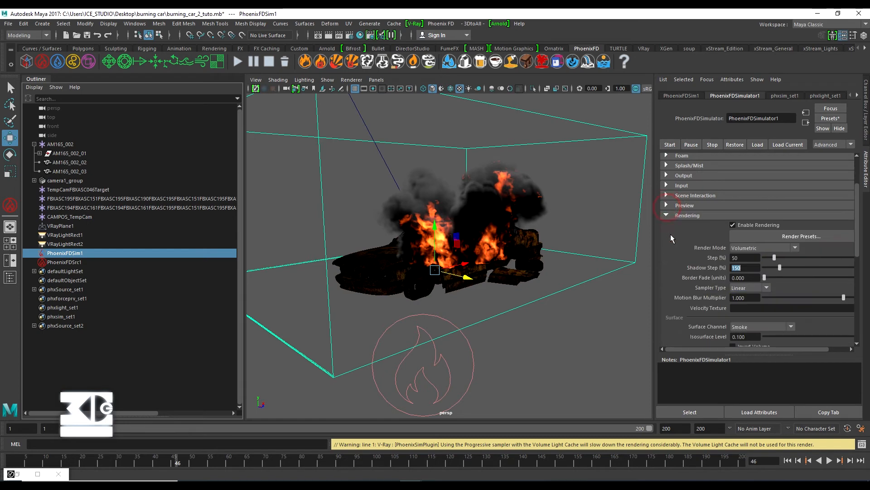
scroll(675, 238, "up", 3)
left_click(667, 189)
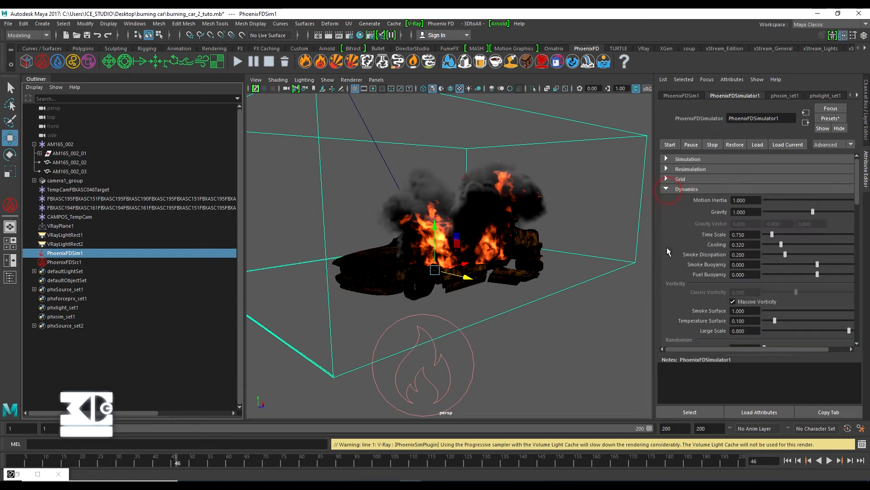
left_click(684, 189)
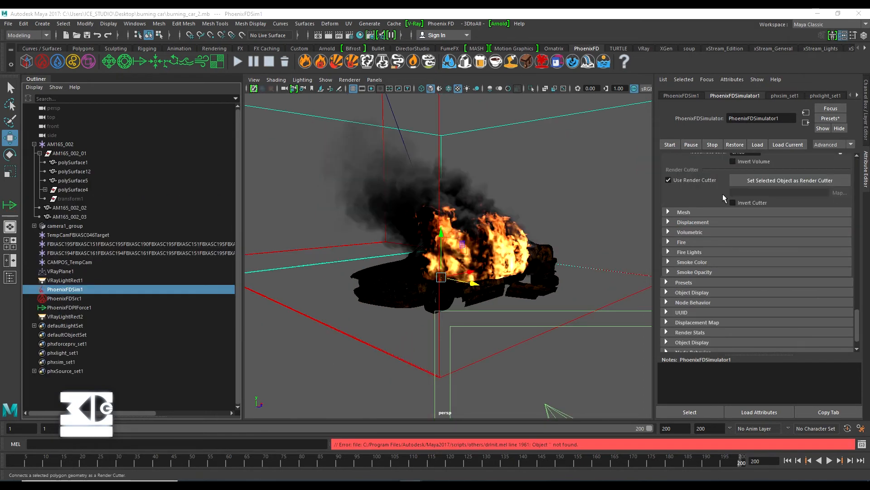
- Frame the Plain Force and examine its settings and the Phoenix FD objects available for creation
scroll(716, 248, "up", 5)
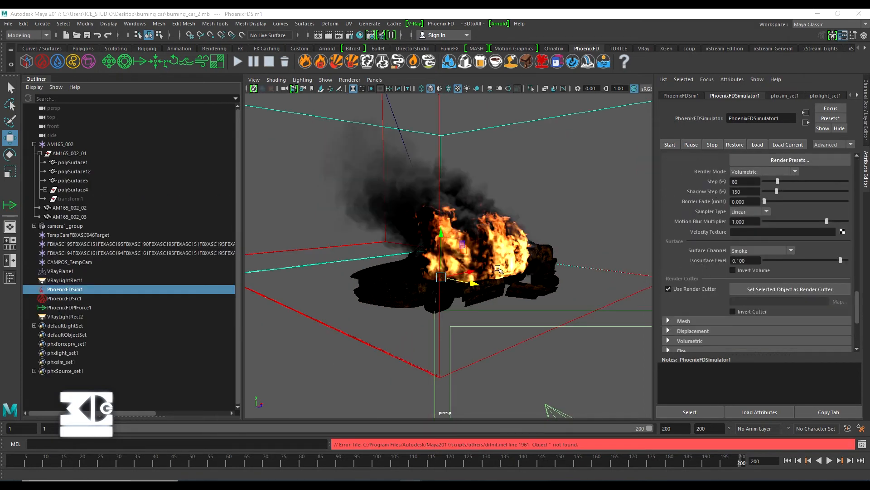
left_click(70, 308)
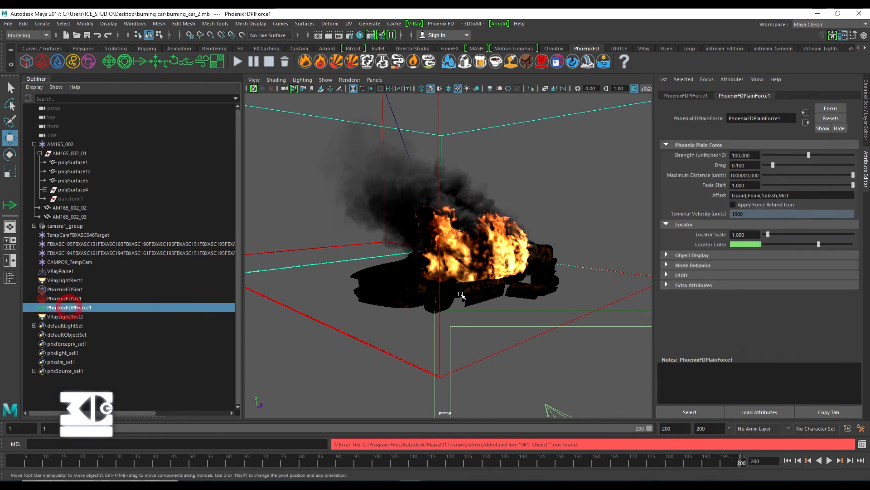
key("f")
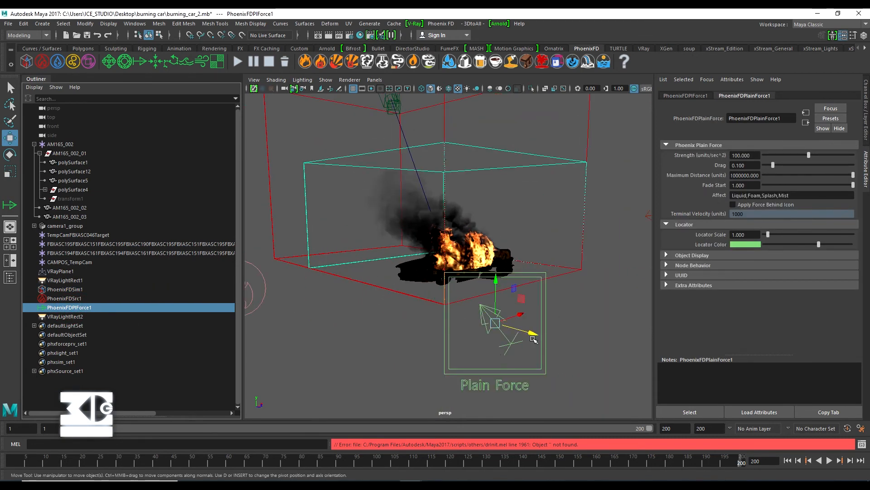
left_click_drag(458, 334, 566, 327, "alt")
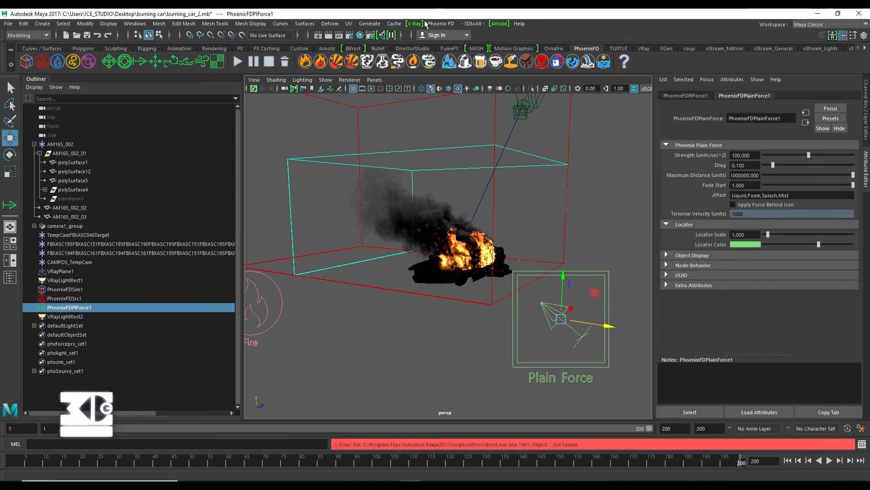
left_click(441, 23)
mouse_move(447, 53)
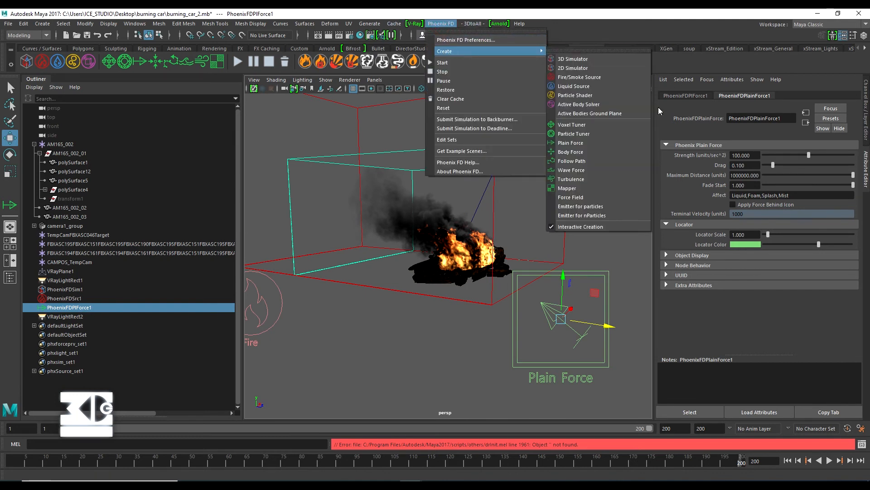
left_click(563, 187)
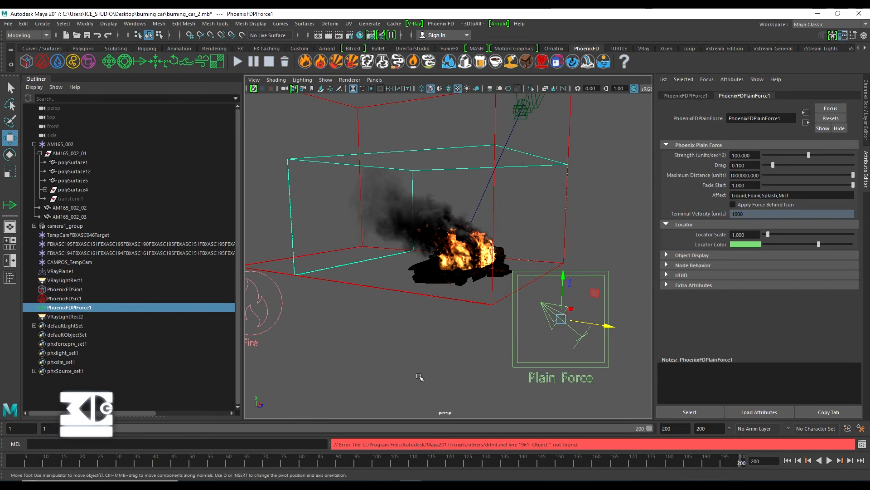
- Select the fire simulator again and review its Fuel and Rendering settings, including Step and Shadow Step
scroll(468, 214, "up", 3)
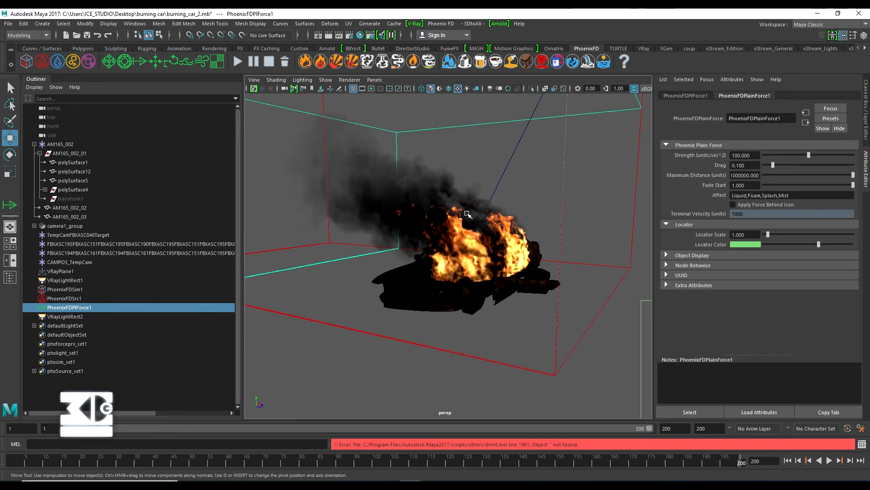
left_click(63, 289)
scroll(706, 241, "down", 3)
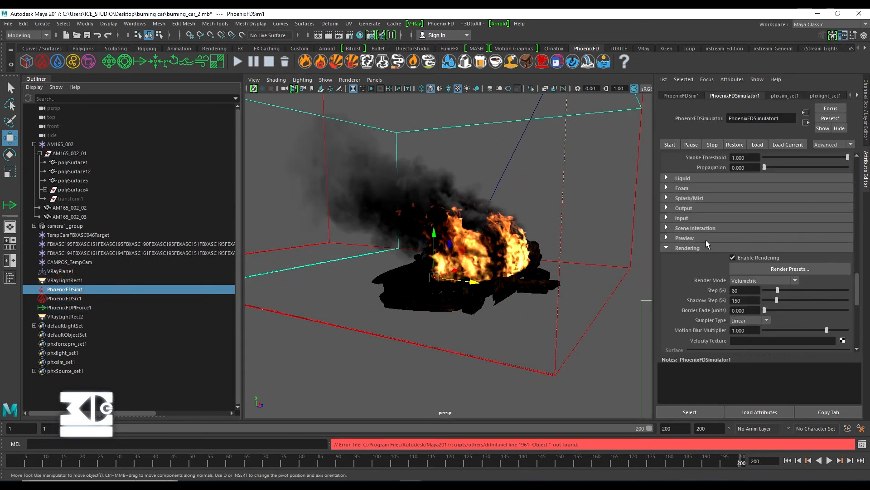
left_click(666, 303)
left_click(666, 303)
scroll(713, 295, "up", 3)
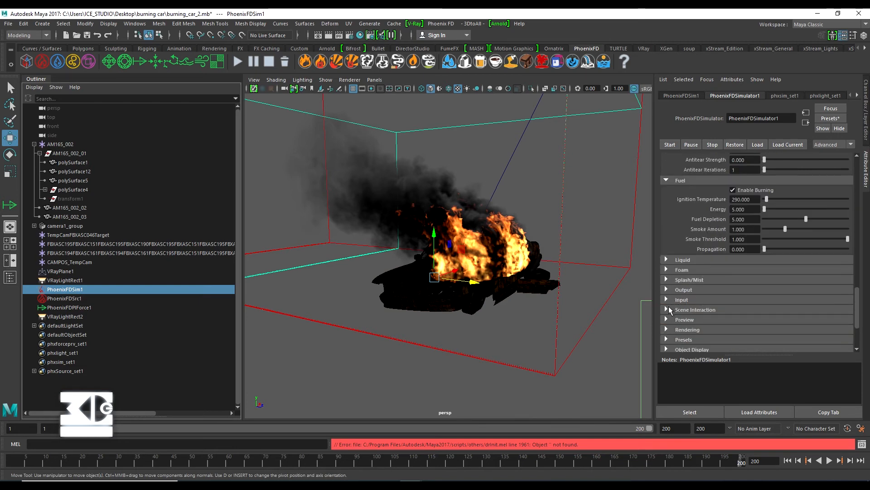
scroll(675, 276, "up", 5)
scroll(675, 277, "down", 6)
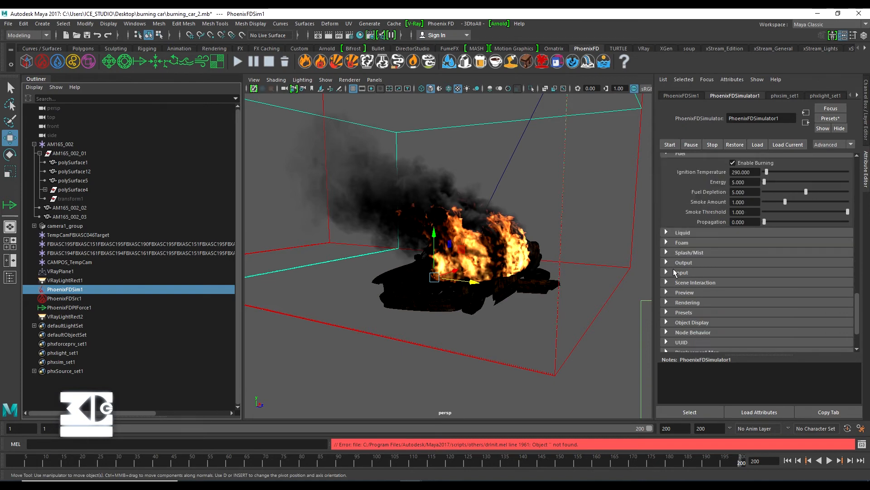
left_click(666, 302)
scroll(743, 313, "down", 3)
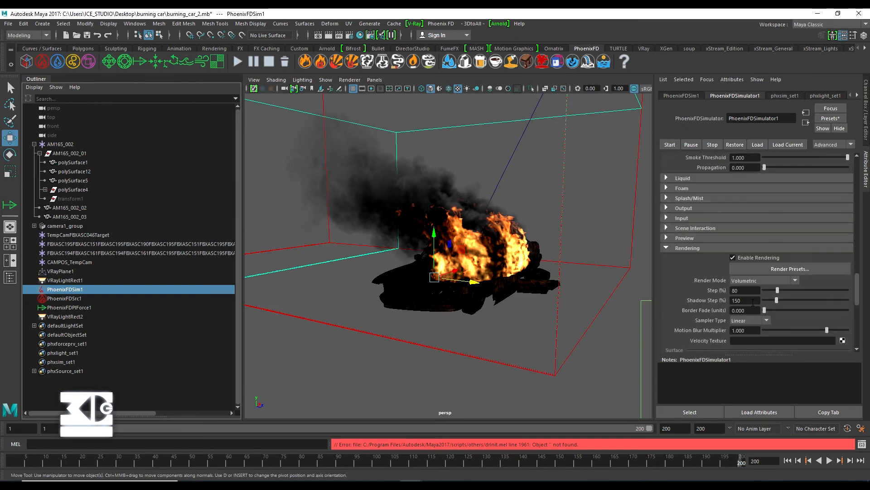
left_click(675, 250)
- Examine the simulator's Grid settings: cell size, container walls and the Adaptive Grid options
key("shift+Tab")
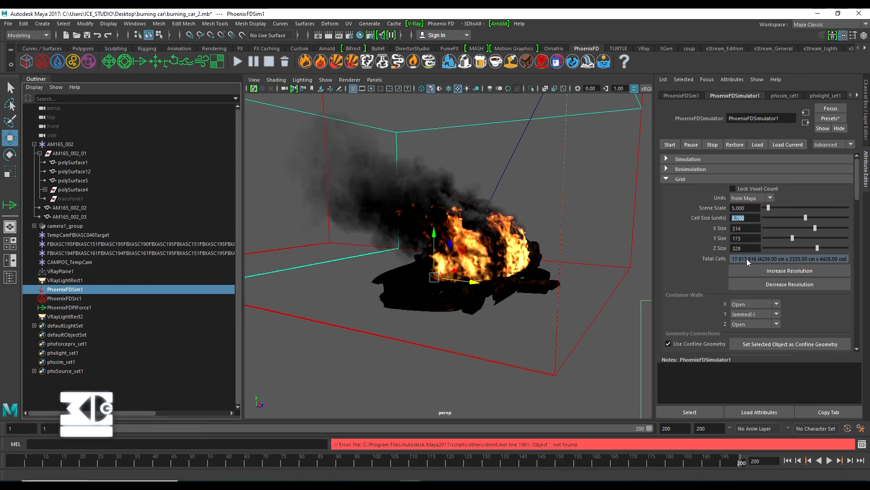
scroll(679, 241, "down", 6)
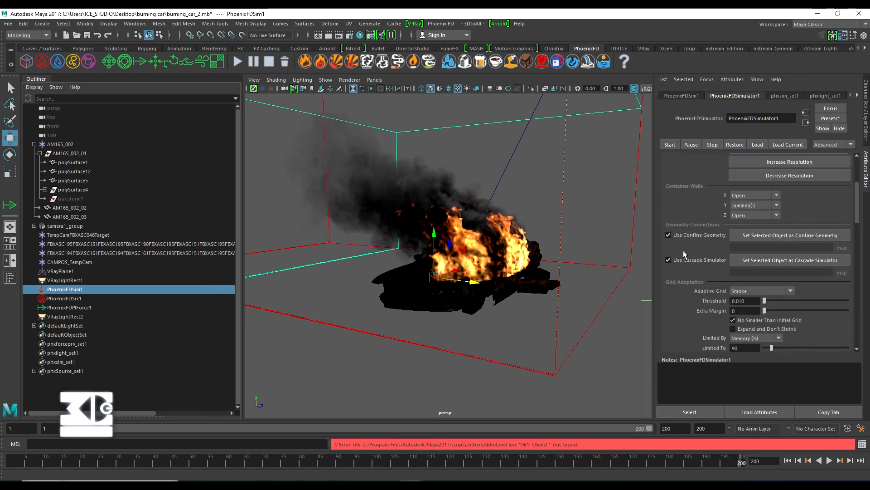
scroll(685, 254, "down", 2)
left_click(738, 266)
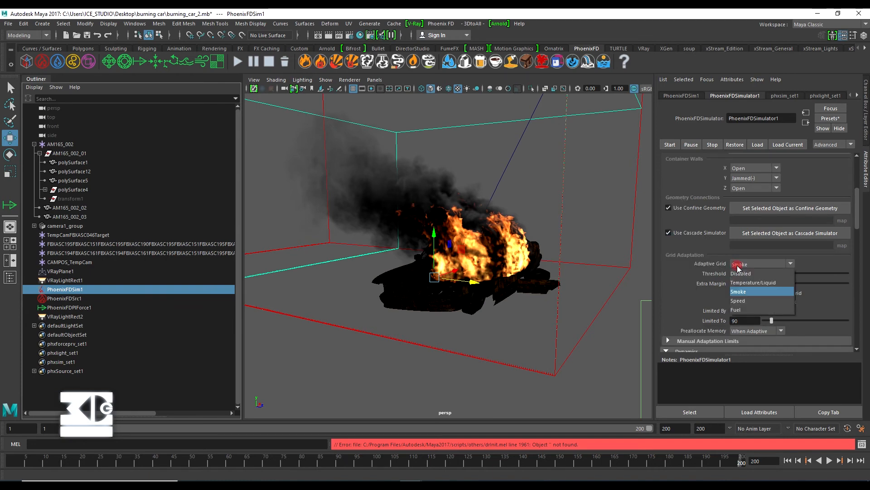
left_click(740, 265)
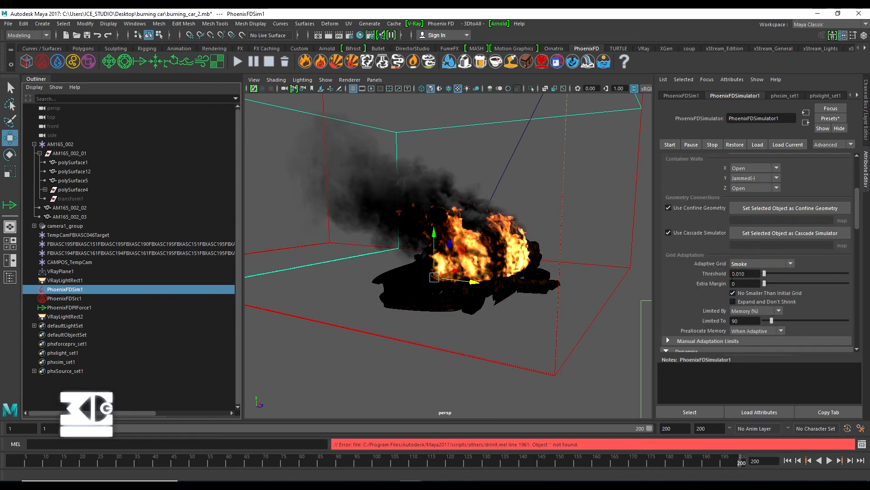
scroll(687, 279, "down", 3)
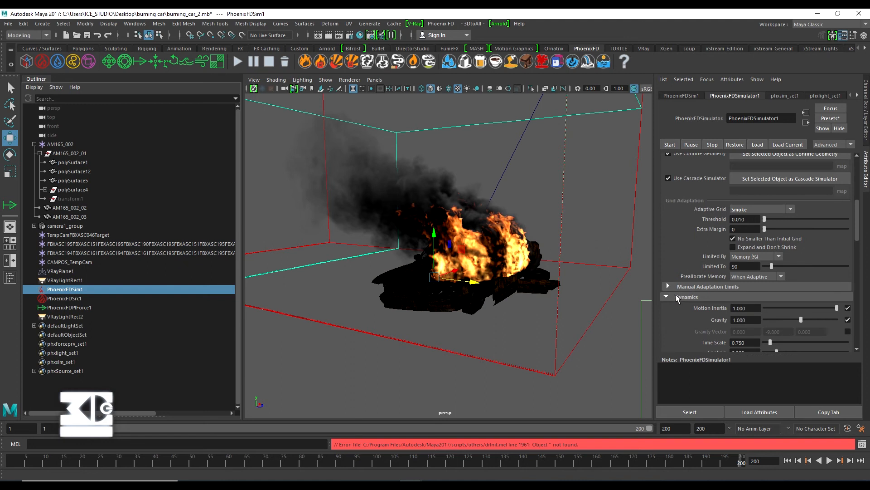
- Review the simulator's Dynamics and Fuel settings, collapsing each section when done
left_click(676, 296)
left_click(683, 284)
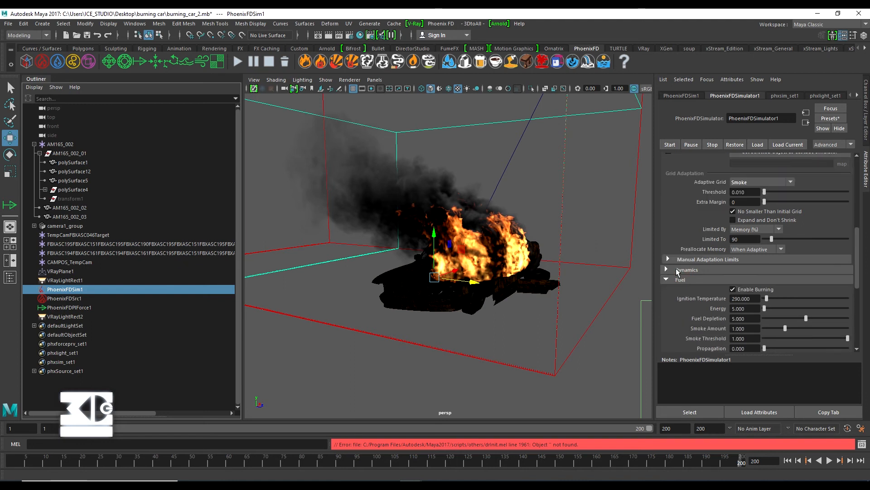
left_click(676, 269)
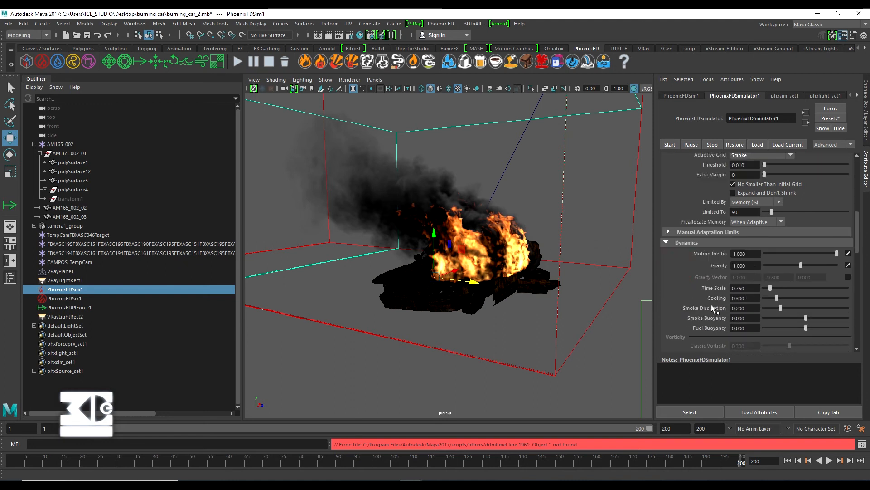
left_click(679, 243)
scroll(684, 245, "up", 5)
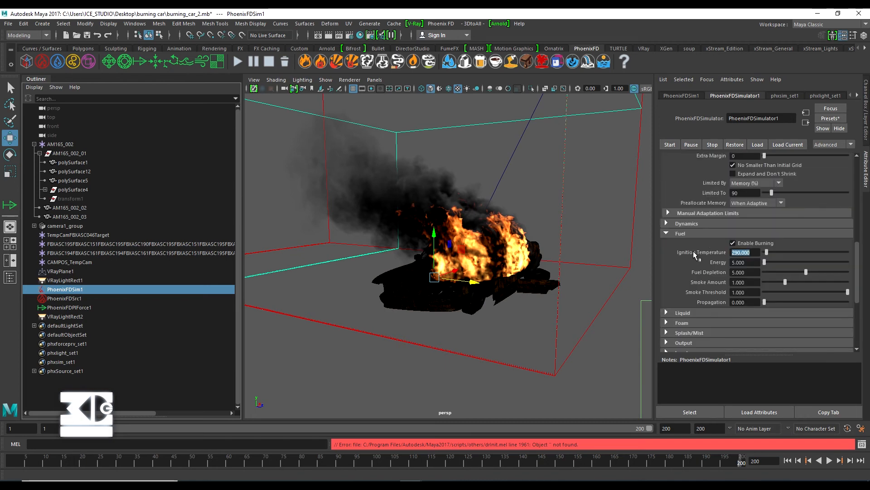
left_click(676, 233)
- Expand the Manual Adaptation Limits and compare the directional limits with the grid's bounds around the car
scroll(678, 240, "up", 3)
scroll(678, 252, "down", 4)
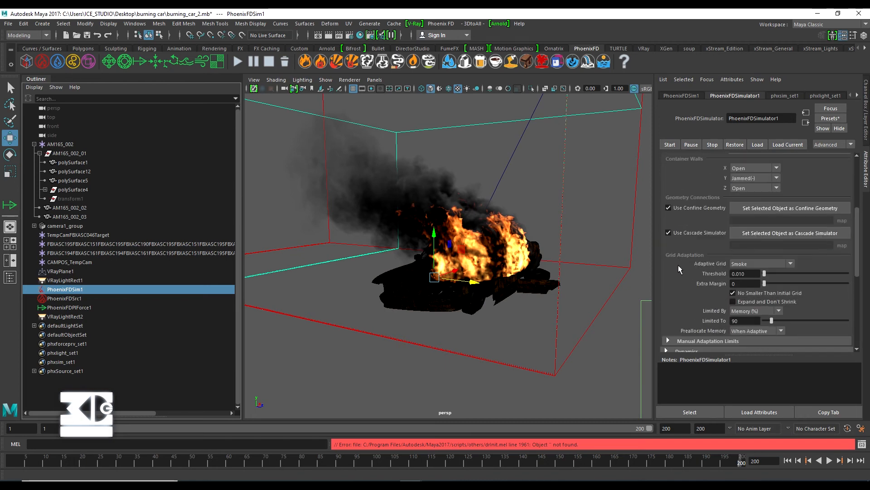
left_click(670, 285)
scroll(689, 270, "down", 3)
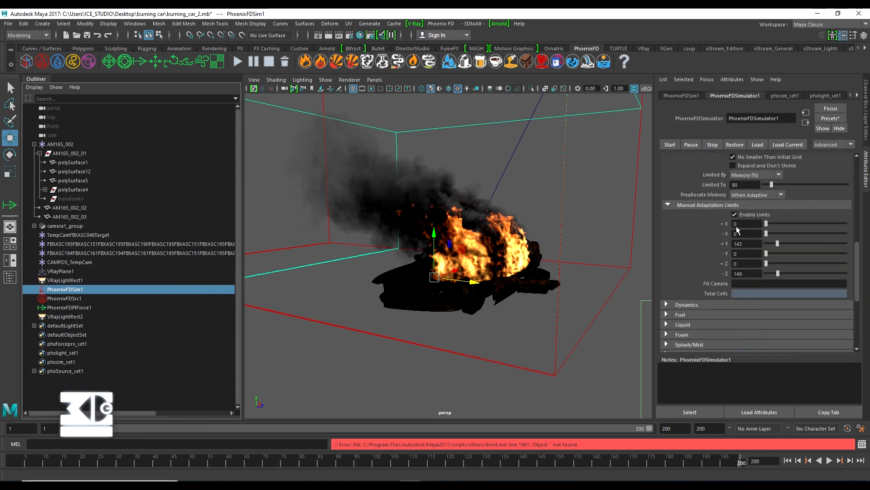
scroll(506, 238, "down", 3)
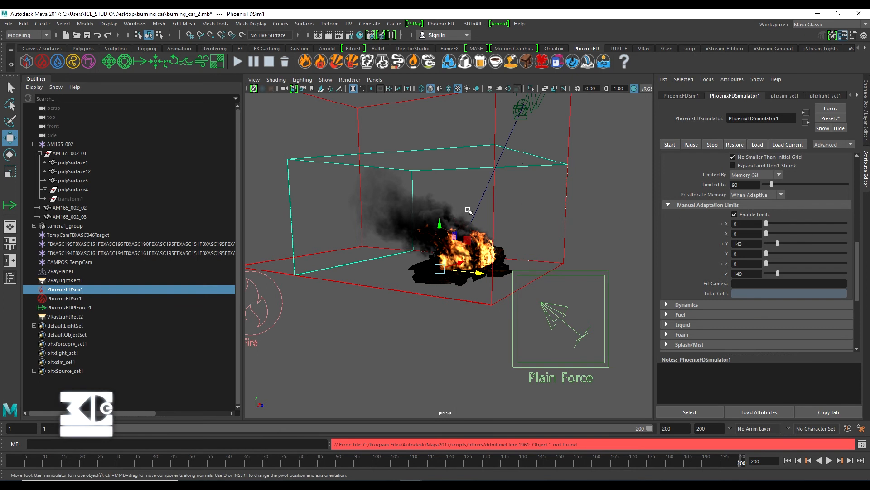
scroll(509, 218, "up", 2)
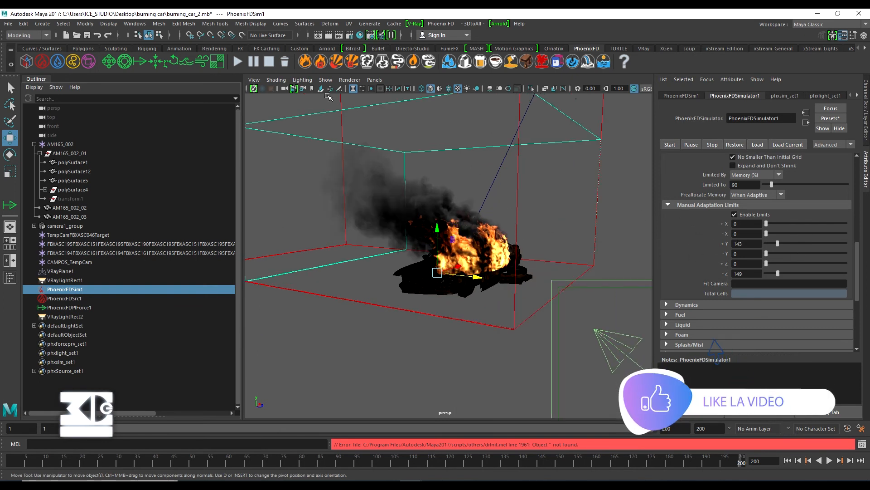
- Open the V-Ray render settings and change the image sampler type to Bucket
left_click(412, 24)
left_click(412, 24)
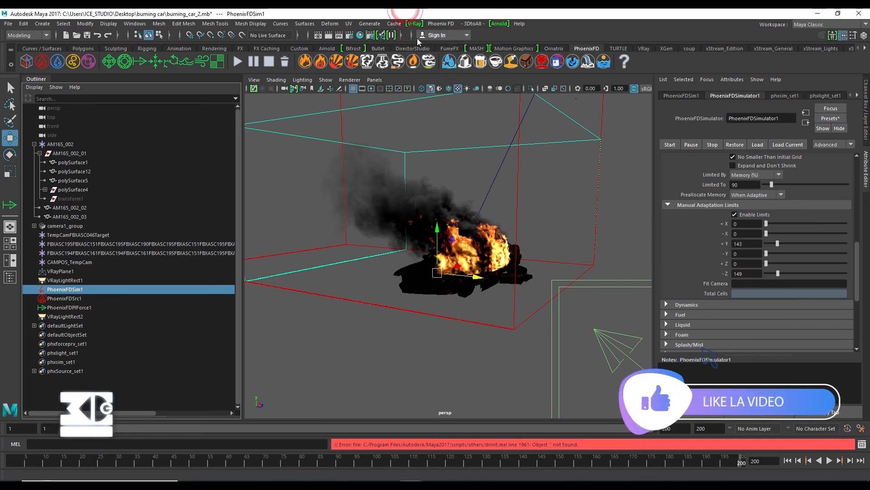
left_click(370, 37)
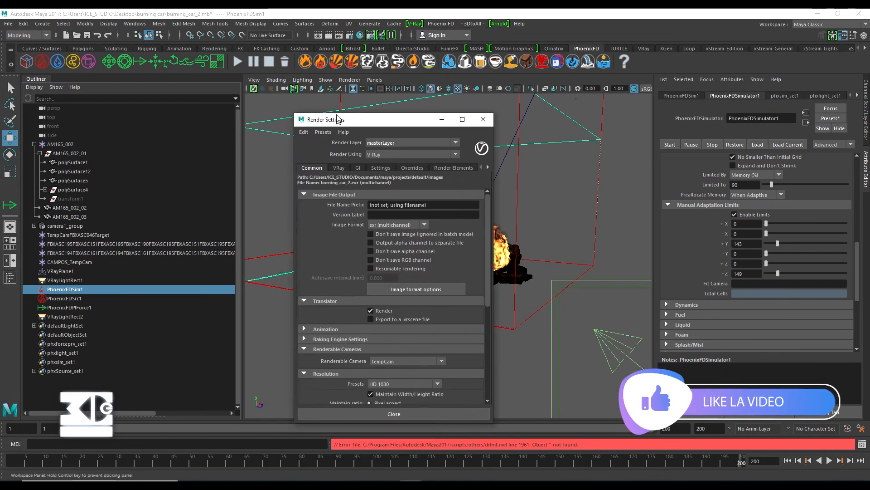
left_click_drag(334, 118, 200, 111)
left_click(201, 158)
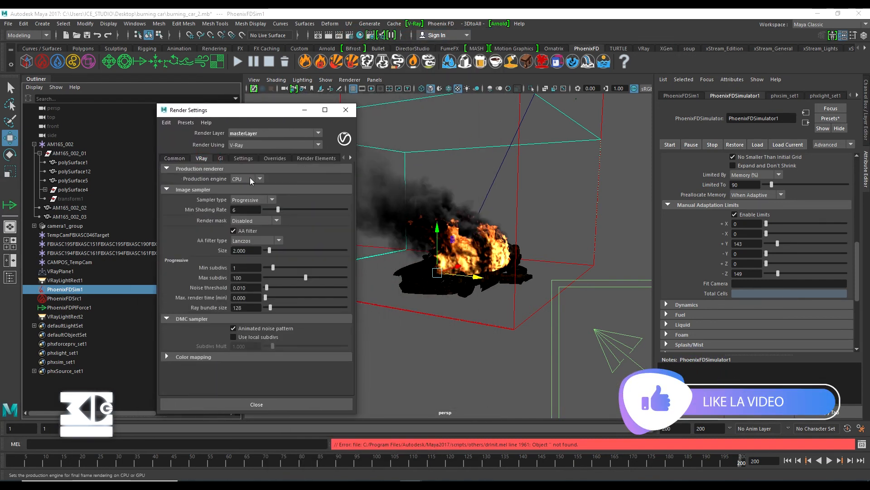
left_click(232, 200)
left_click(248, 209)
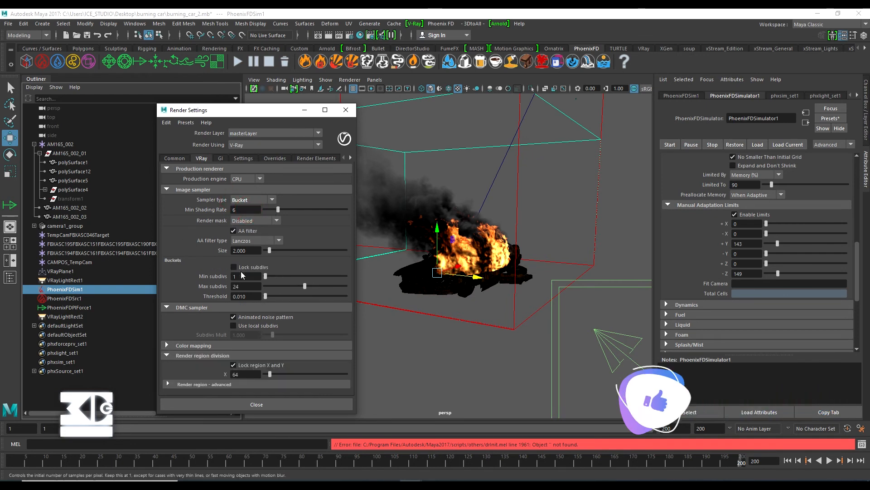
- Check the GI and system settings, and add the Atmospheric Effects render element
left_click(220, 158)
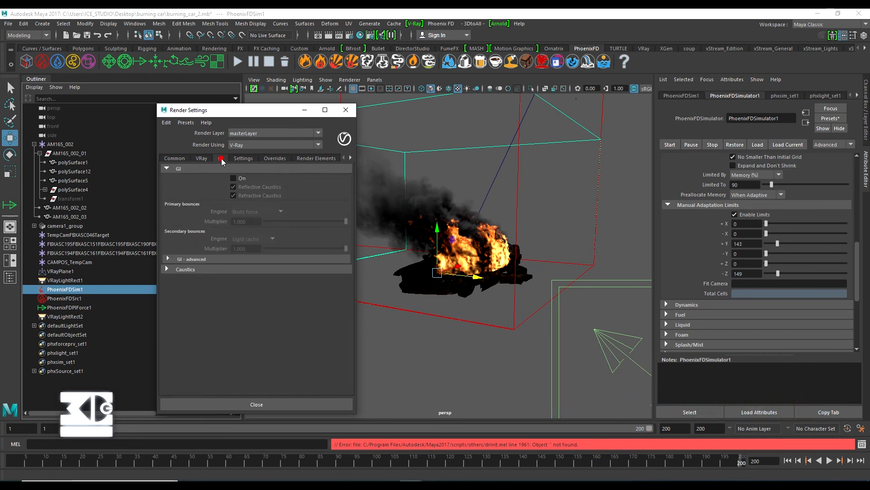
left_click(260, 158)
left_click(241, 159)
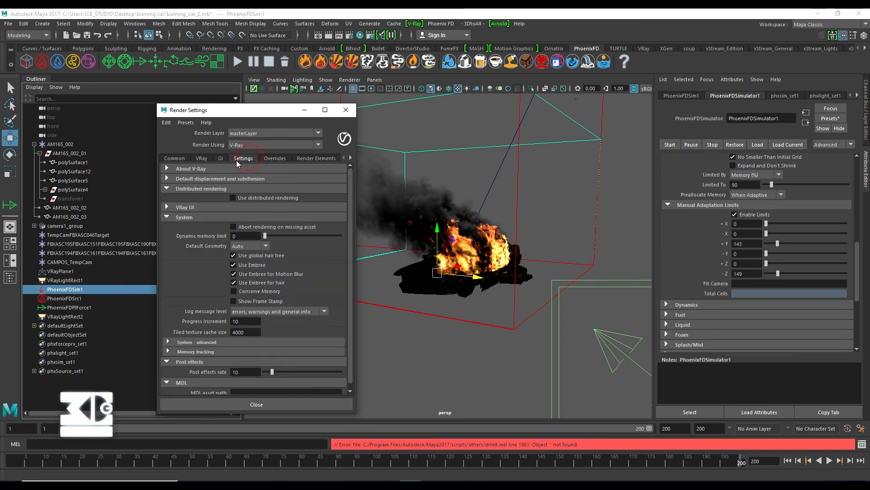
left_click(315, 158)
left_click(194, 177)
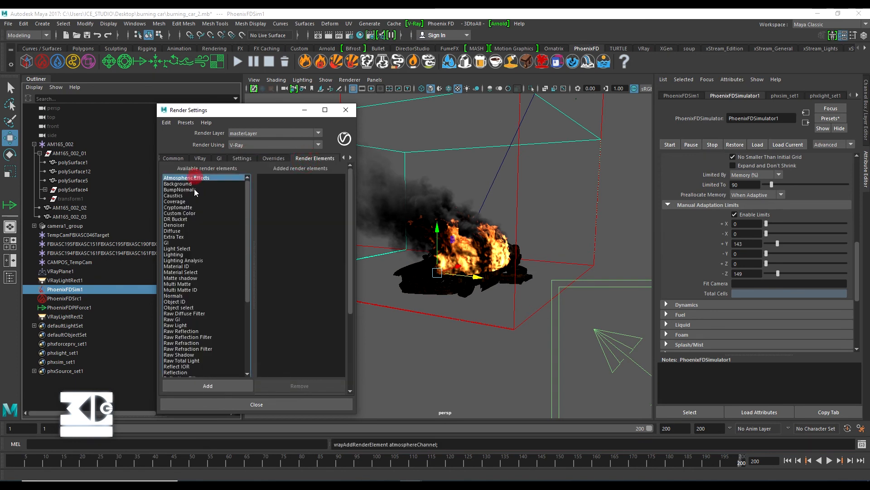
- Add the Atmospheric Effects and Self Illumination render elements and close the render settings
left_click(196, 385)
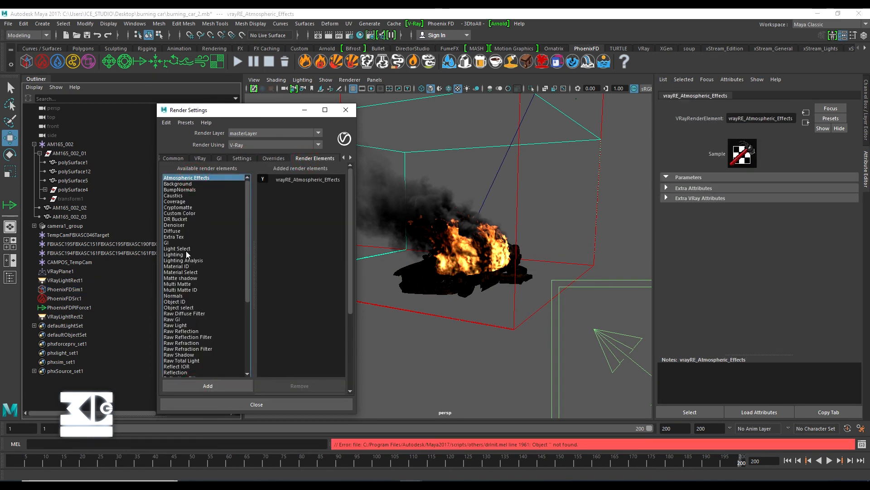
scroll(185, 242, "down", 5)
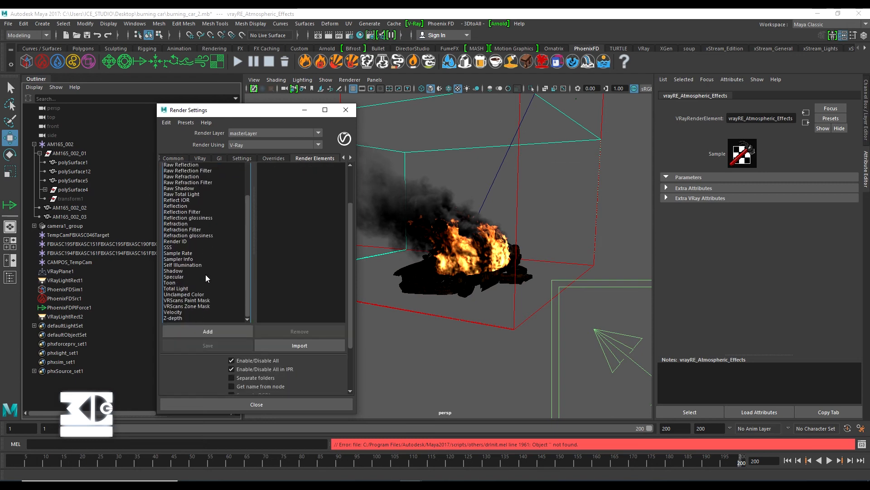
scroll(205, 274, "up", 5)
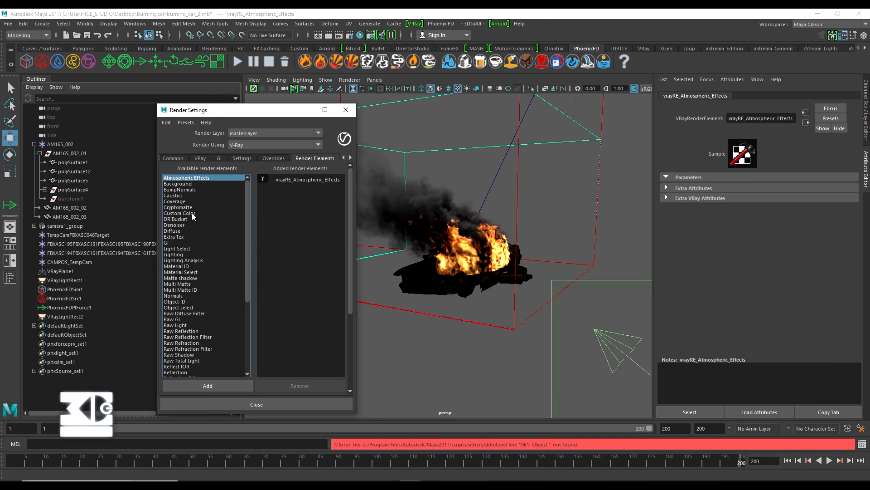
scroll(188, 309, "down", 6)
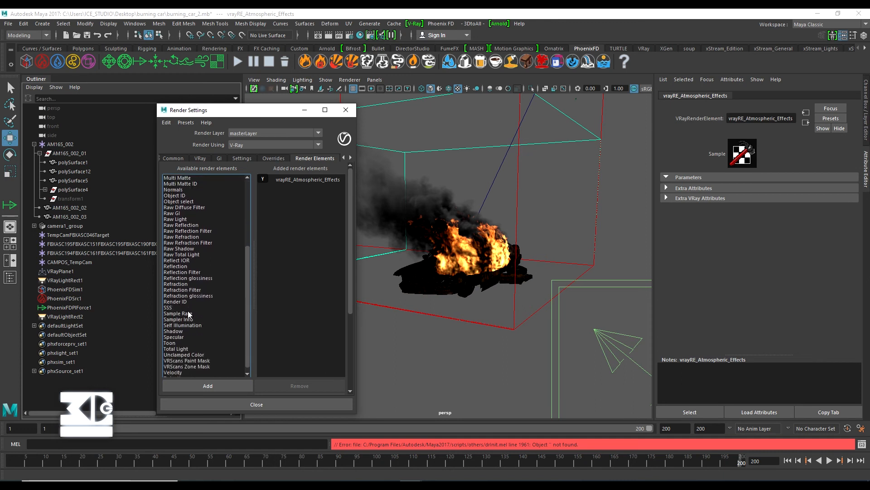
left_click(192, 324)
left_click(199, 385)
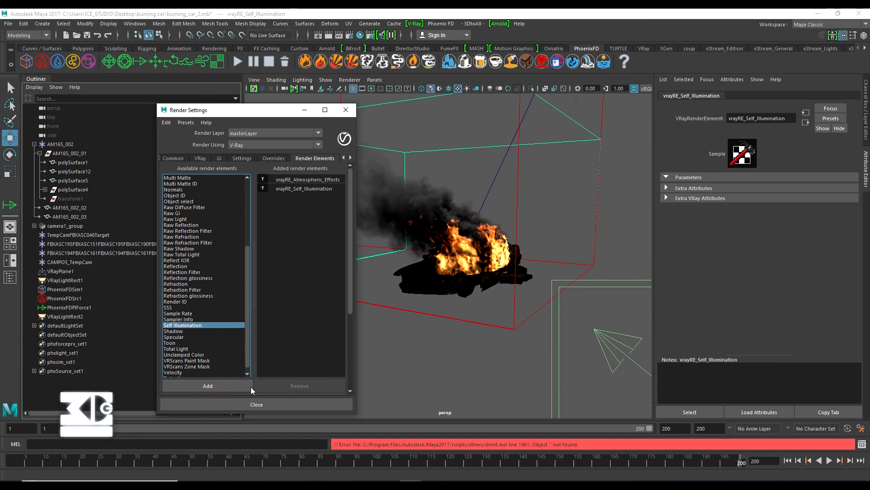
left_click(257, 404)
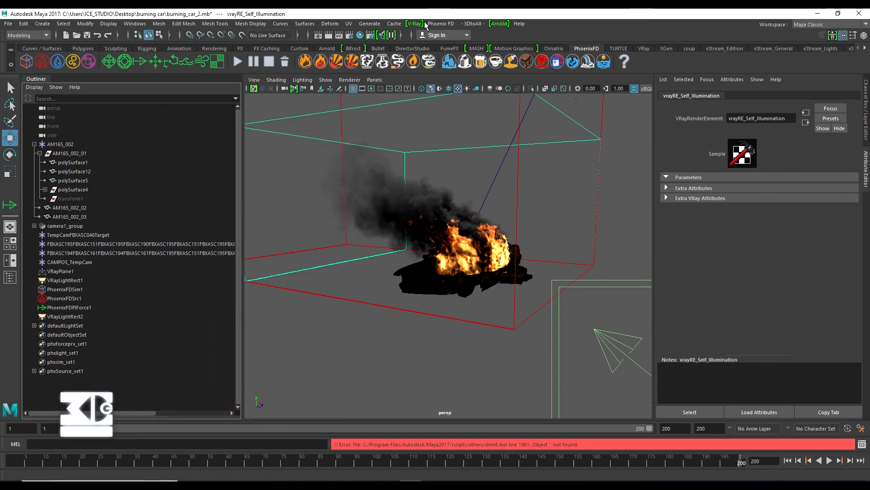
- Start a V-Ray render of the burning car and maximize the frame buffer with its render history hidden, at 100% zoom
left_click(415, 23)
left_click(422, 40)
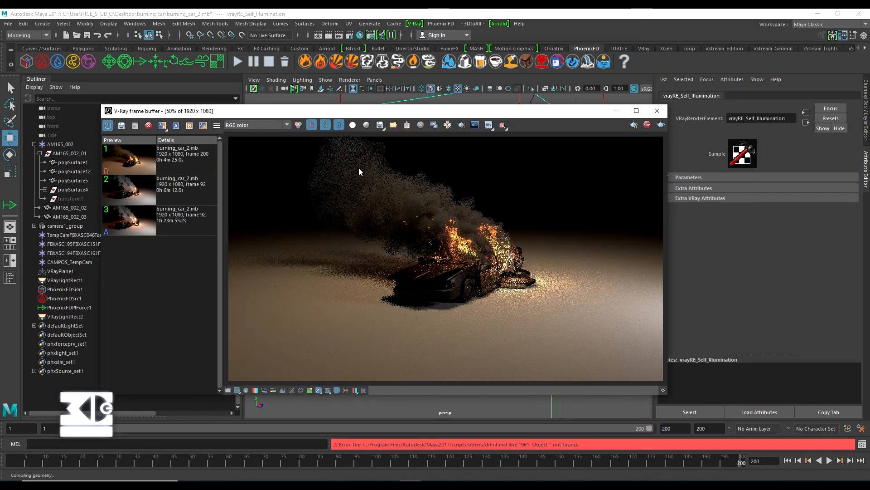
left_click(321, 392)
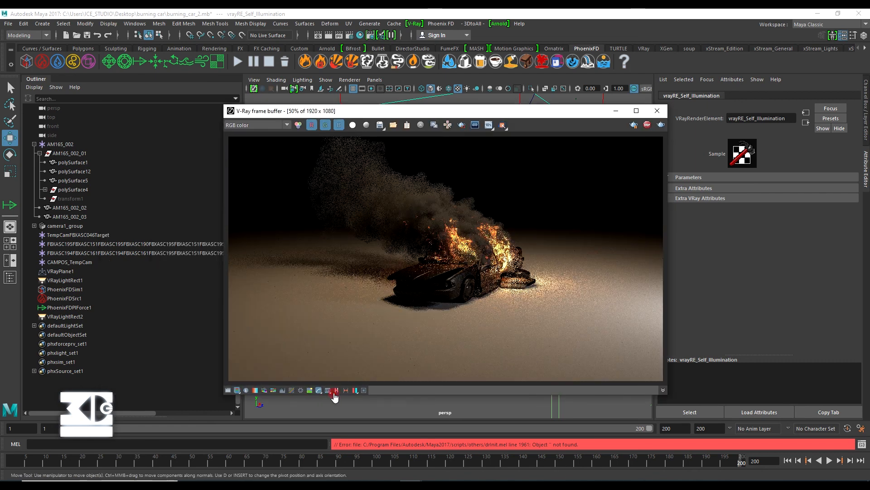
double_click(404, 110)
scroll(405, 217, "up", 2)
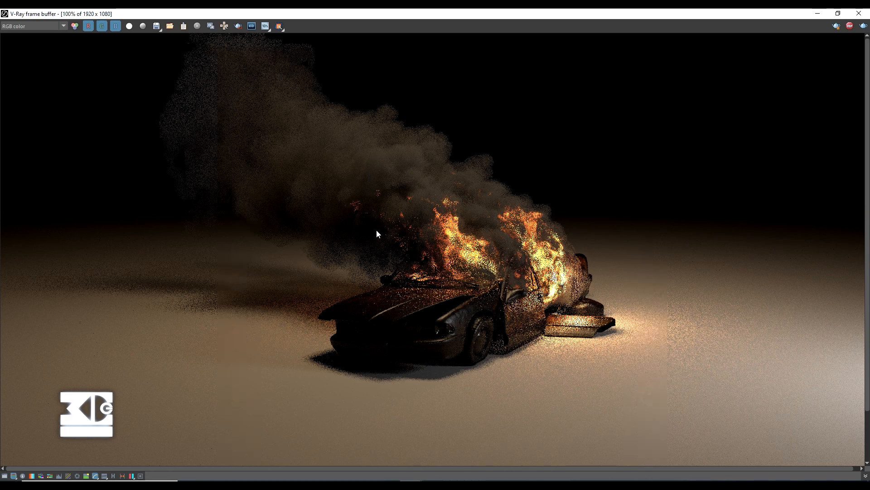
- Inspect the atmosphere and selfillum channels of the render in the frame buffer, and return to RGB color
left_click(64, 26)
left_click(38, 44)
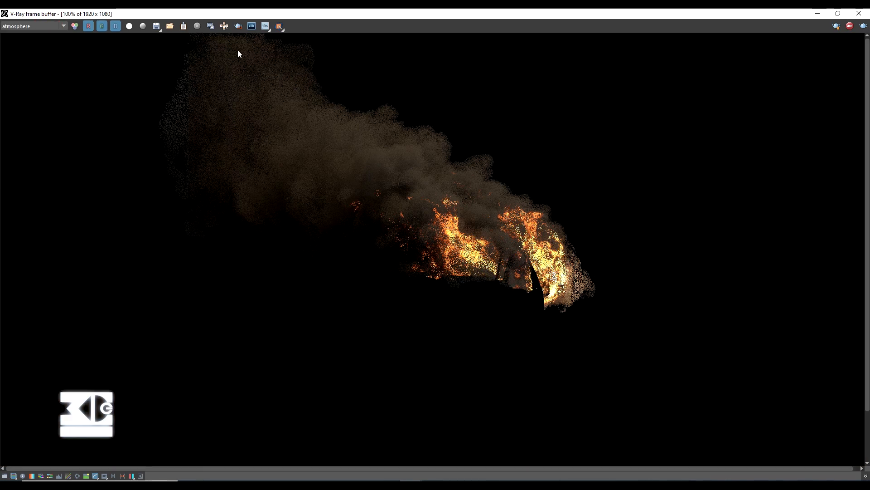
left_click(15, 25)
left_click(20, 51)
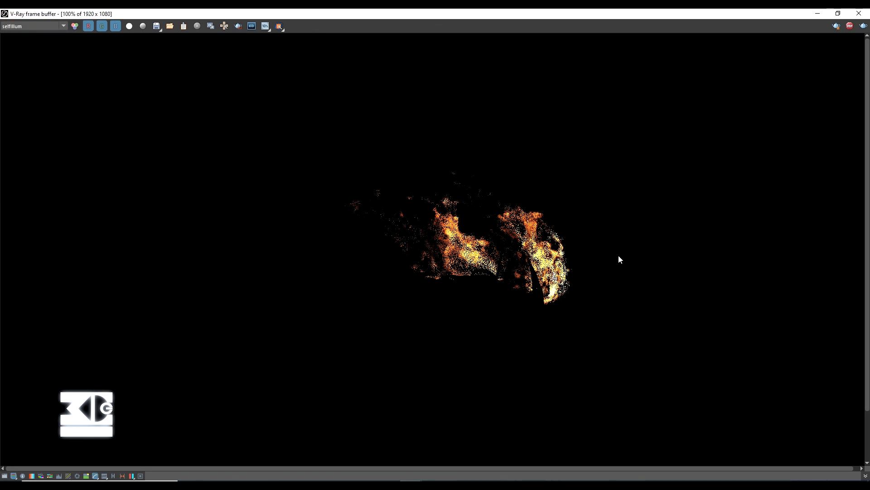
left_click(16, 26)
left_click(17, 32)
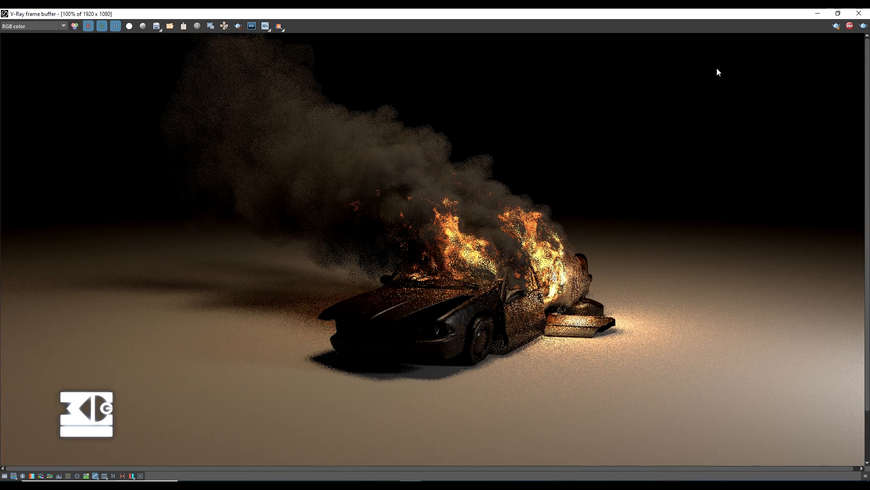
- Stop the running render and minimize the frame buffer
left_click(850, 27)
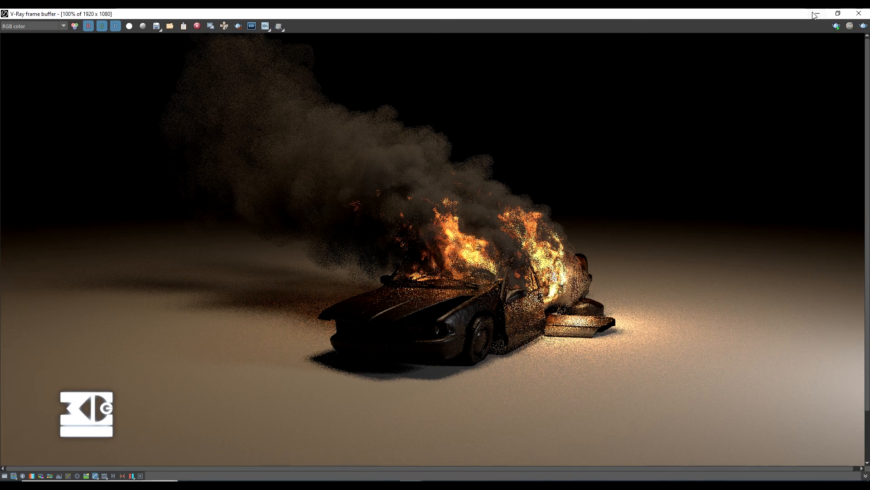
left_click(815, 14)
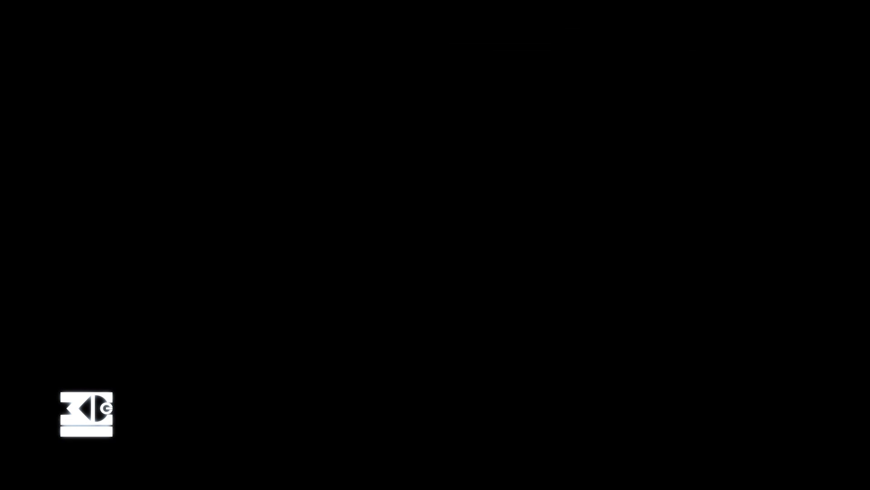